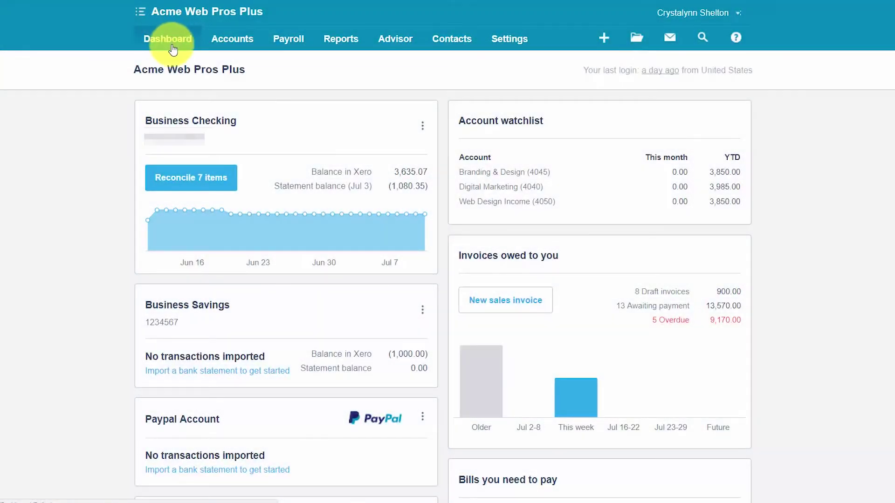
Star the Income Statement (New) report under Financial in the All Reports list
left_click(343, 44)
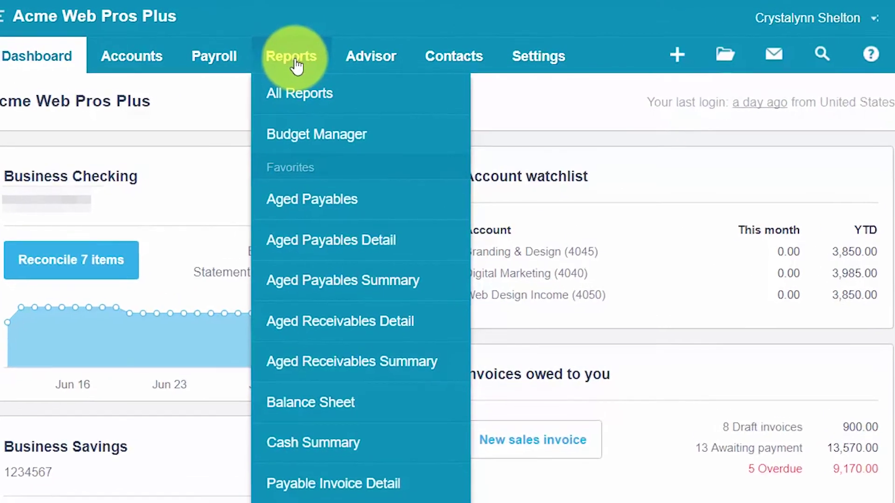
left_click(289, 100)
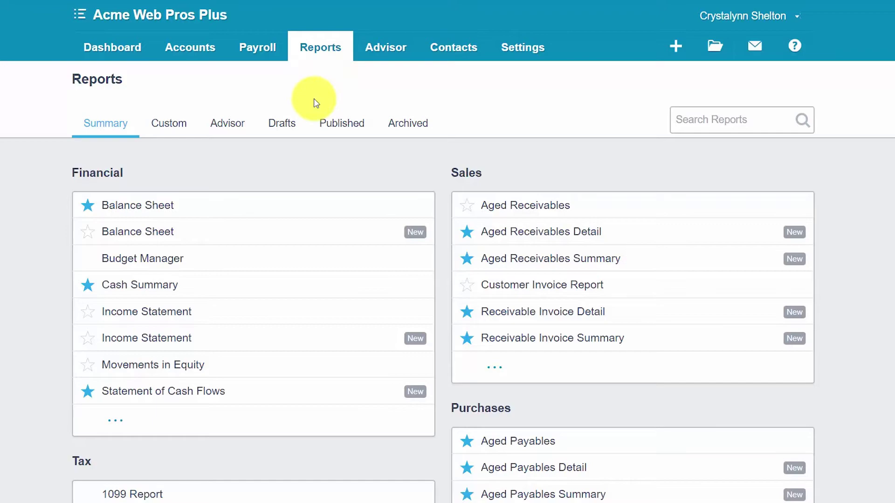
scroll(286, 266, "down", 2)
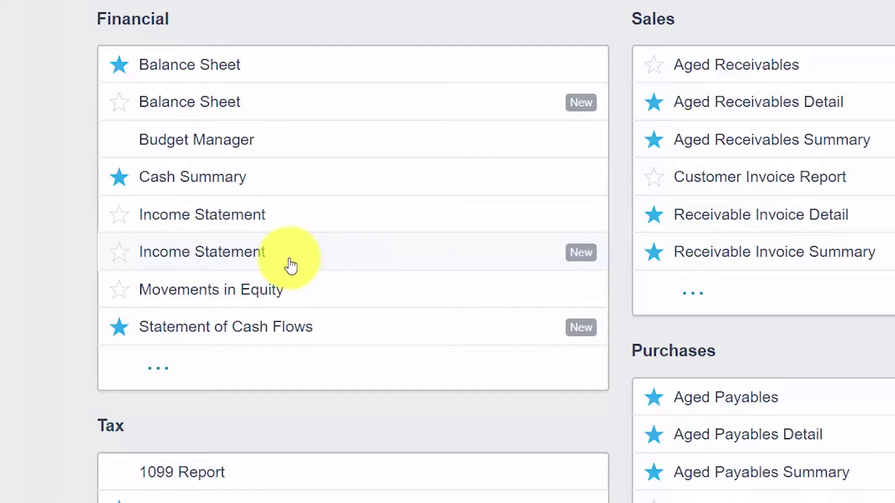
left_click(120, 256)
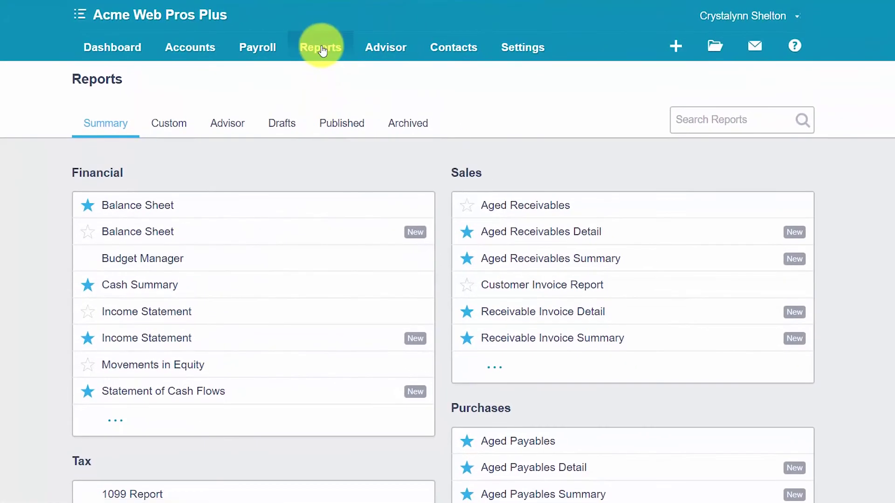
left_click(322, 48)
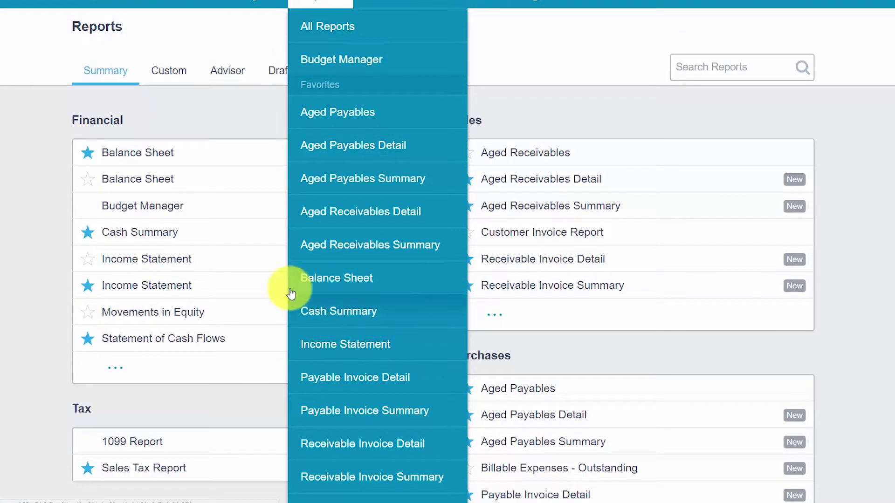
scroll(255, 264, "down", 2)
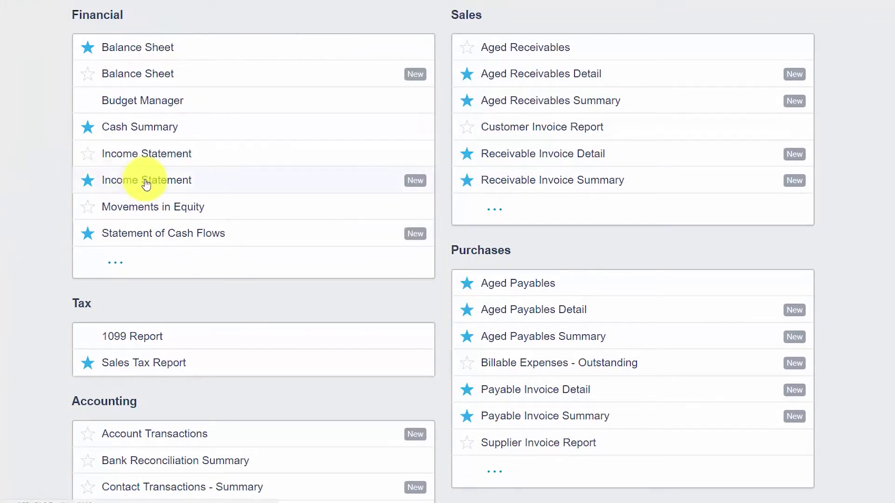
Run Income Statement (New) for This Financial Year, 1 Jan–31 Dec 2017
left_click(147, 183)
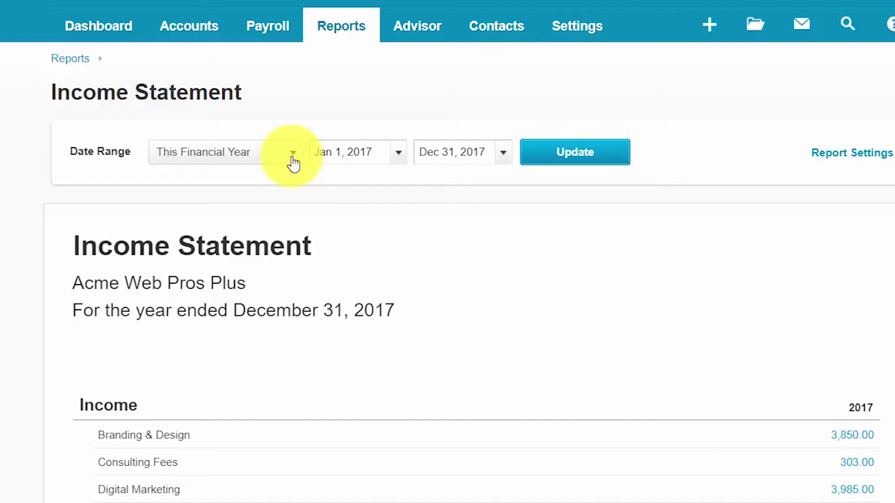
left_click(294, 153)
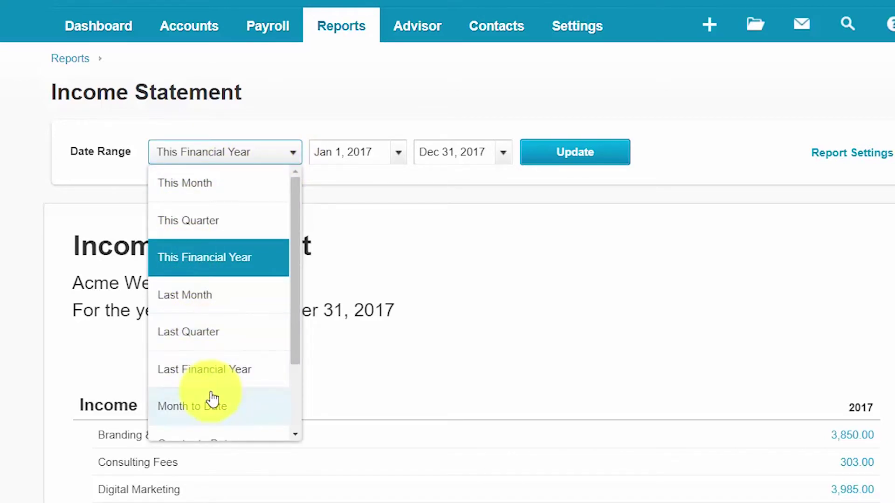
left_click_drag(292, 360, 298, 427)
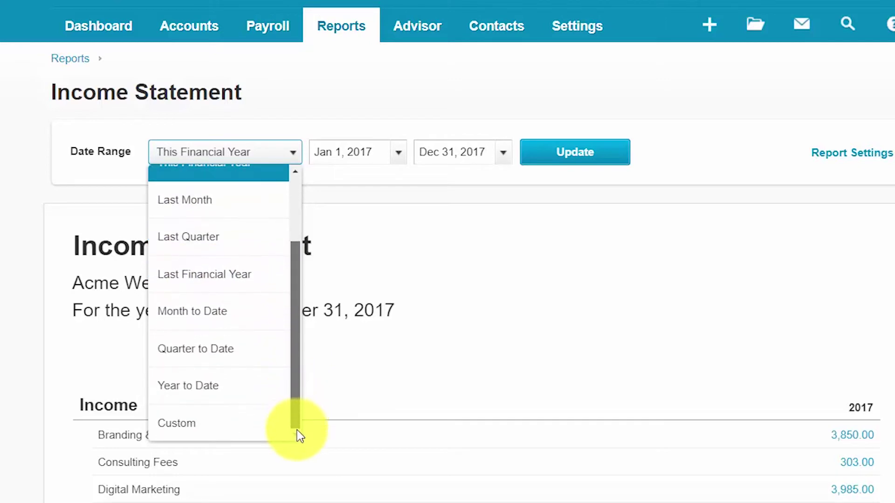
left_click(185, 424)
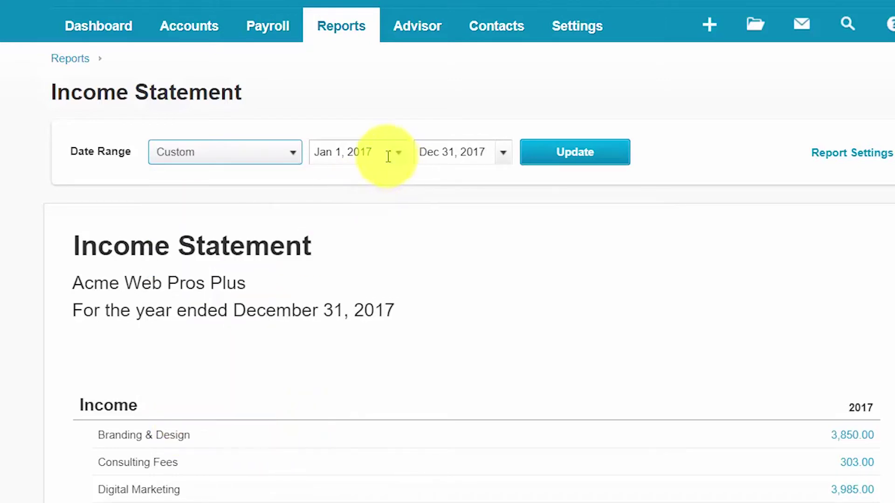
left_click(388, 156)
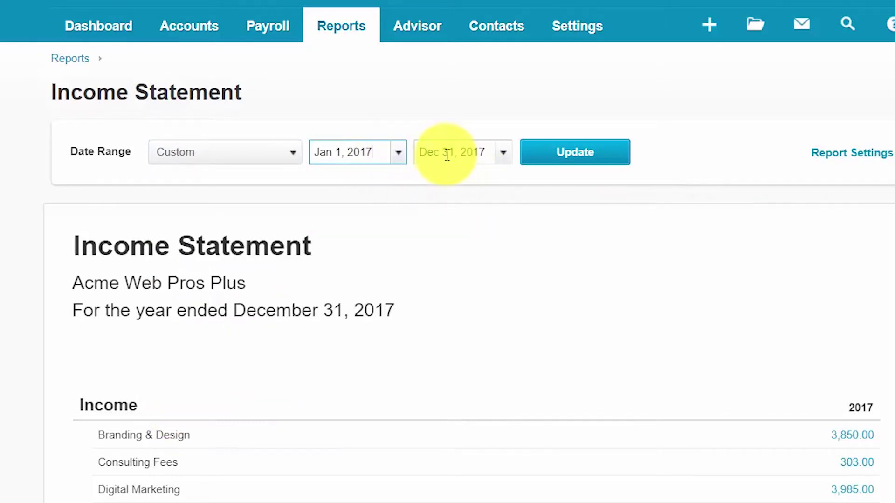
left_click(295, 164)
left_click_drag(299, 271, 305, 242)
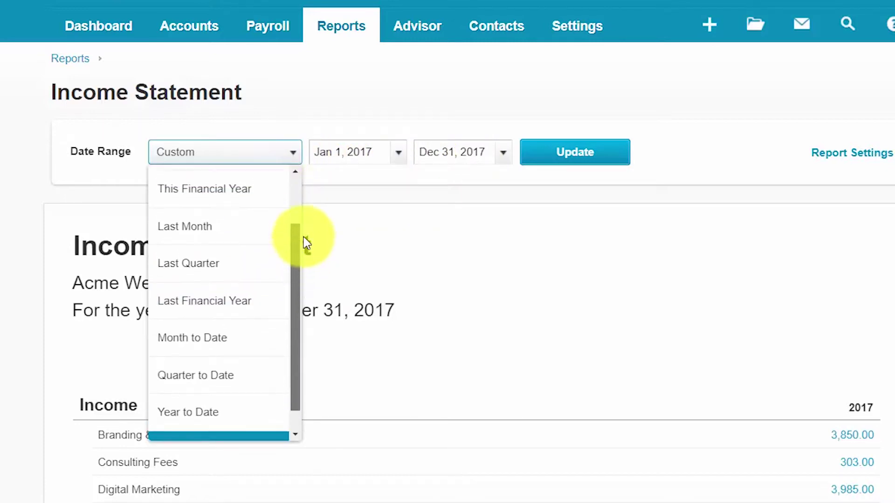
scroll(279, 243, "up", 2)
left_click(256, 246)
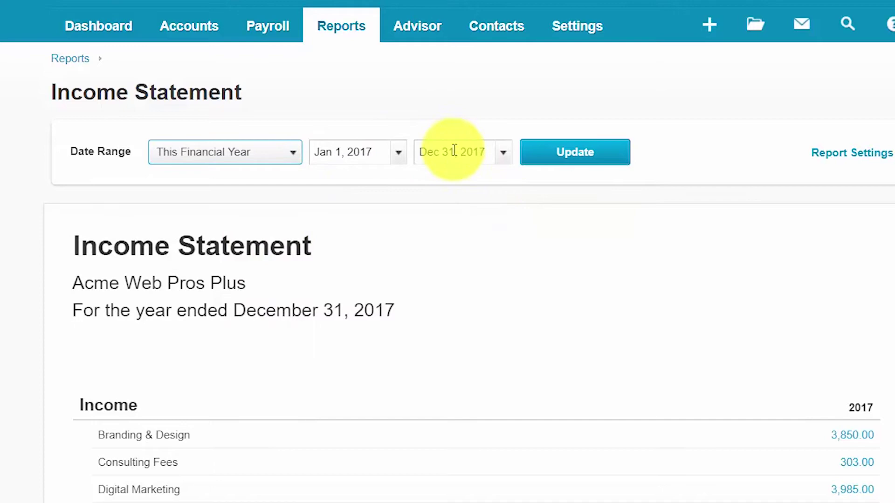
left_click(576, 166)
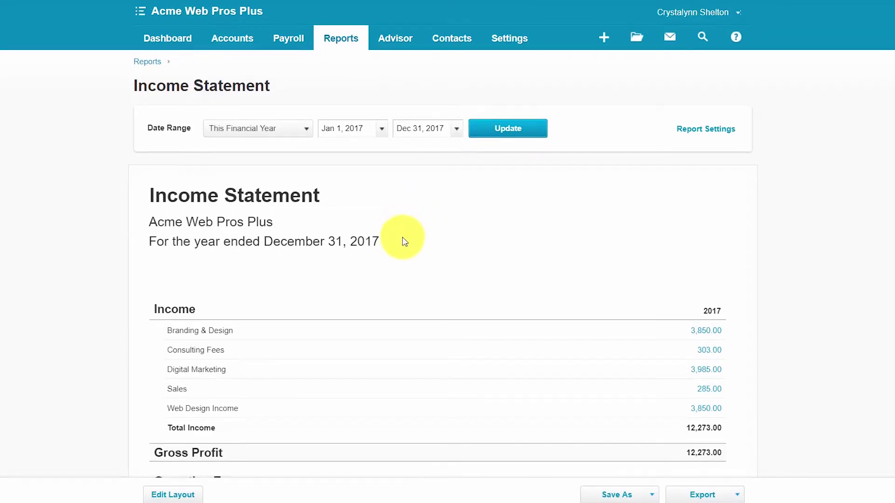
Review the 2017 statement down to net income of 6,487.38, then show the Save As options
scroll(404, 241, "down", 1)
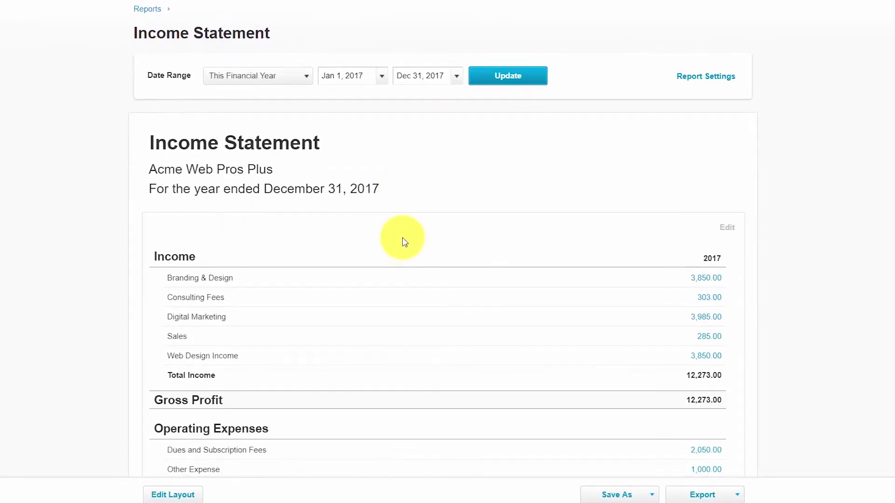
scroll(405, 242, "down", 1)
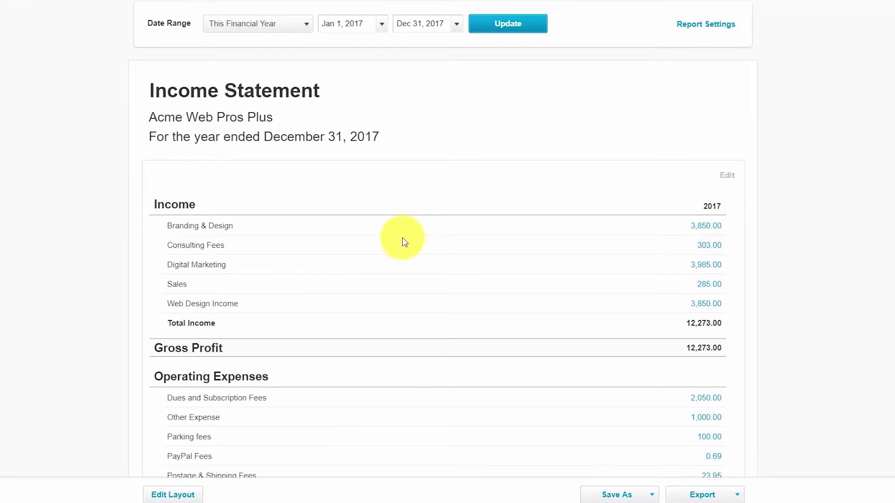
scroll(404, 241, "down", 2)
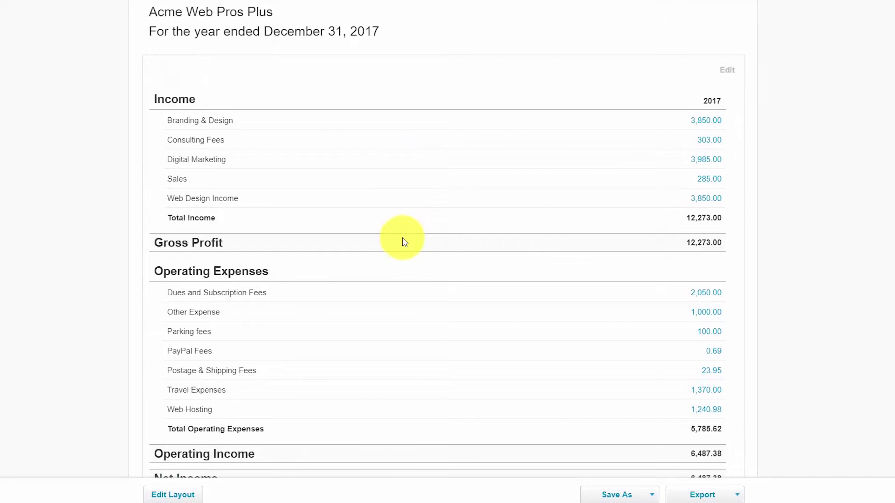
scroll(404, 242, "down", 1)
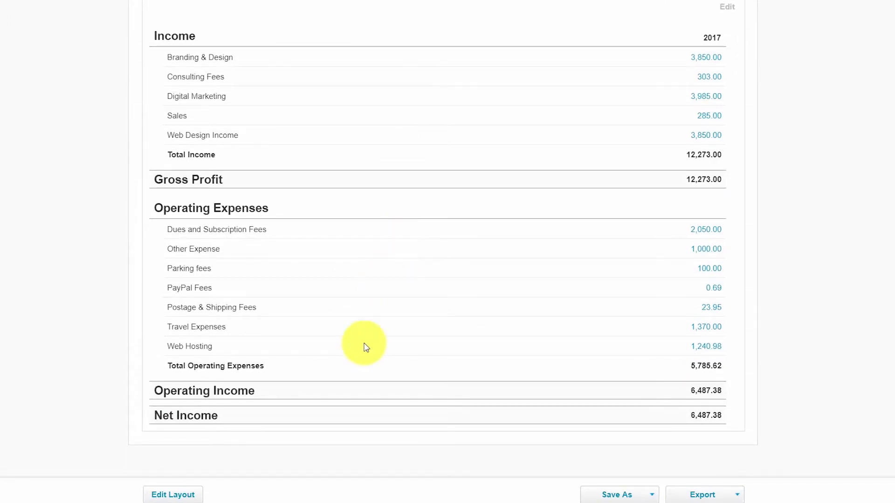
scroll(508, 338, "down", 1)
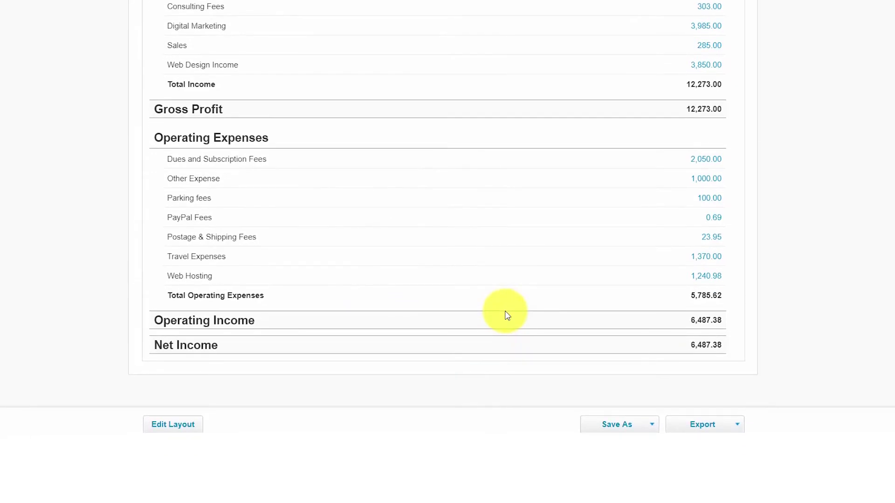
left_click(737, 425)
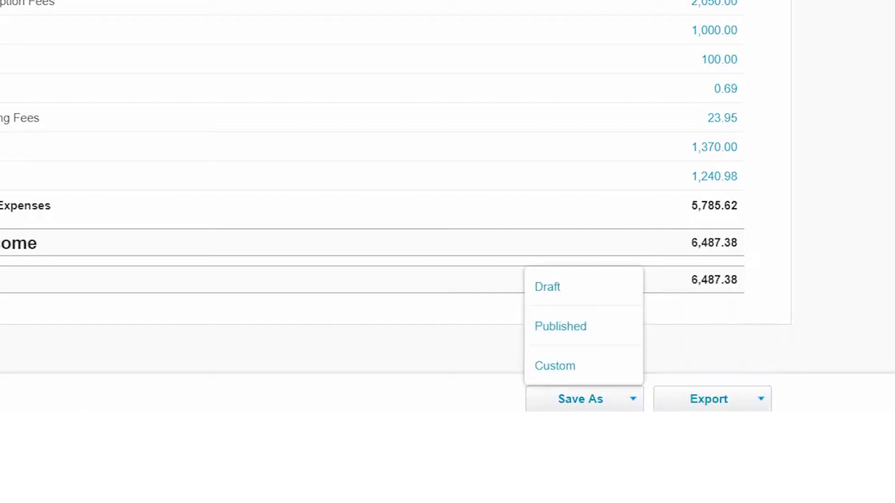
left_click(630, 405)
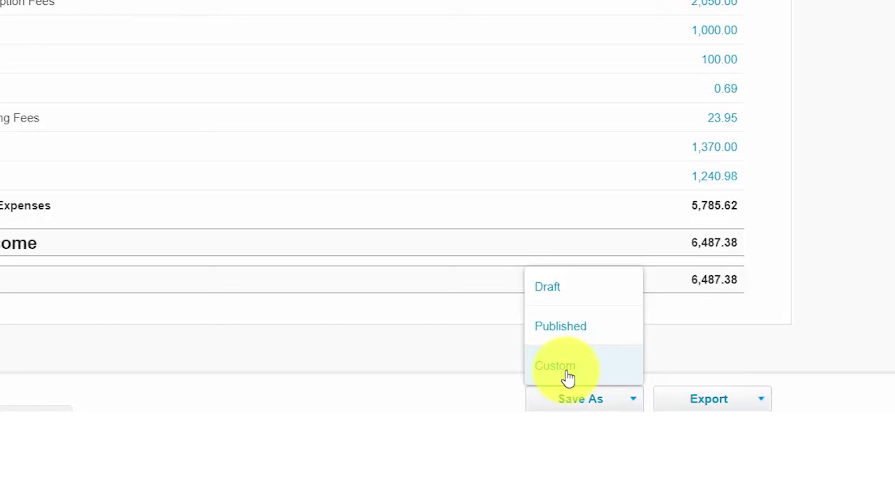
Replace the report's title with 'Profit and Loss Statement'
scroll(816, 149, "up", 9)
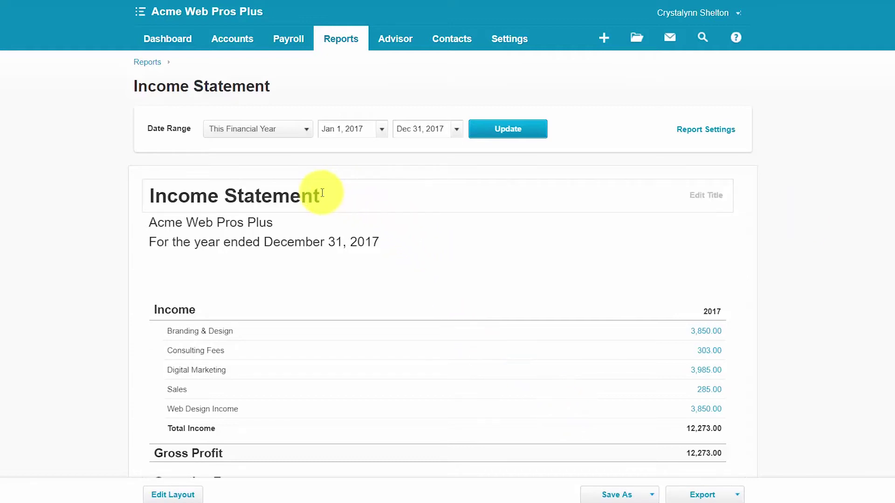
mouse_move(757, 187)
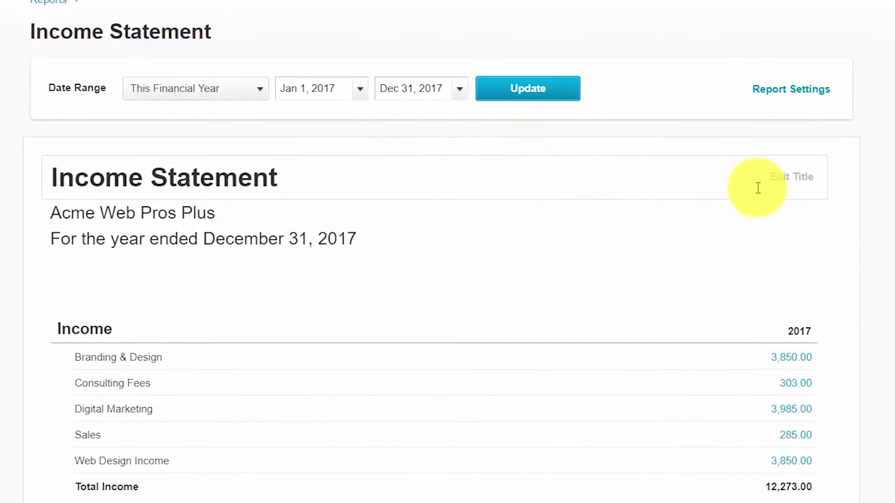
left_click(794, 183)
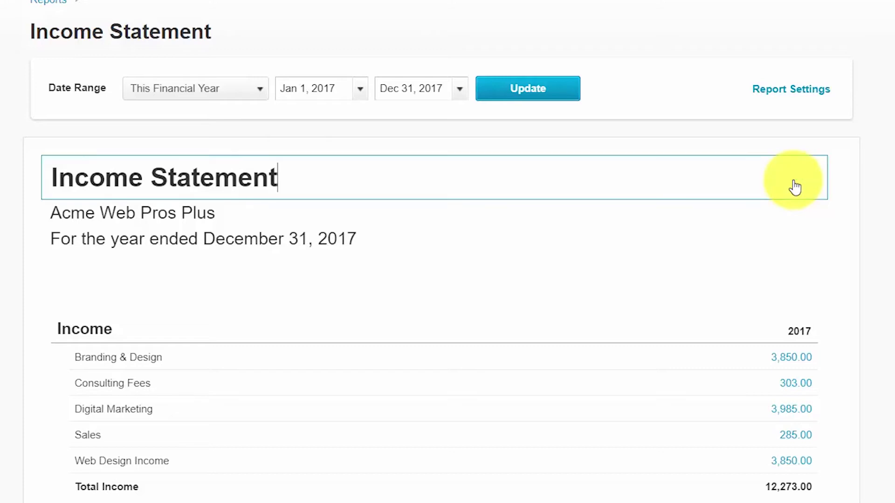
key("BackSpace")
key("BackSpace")
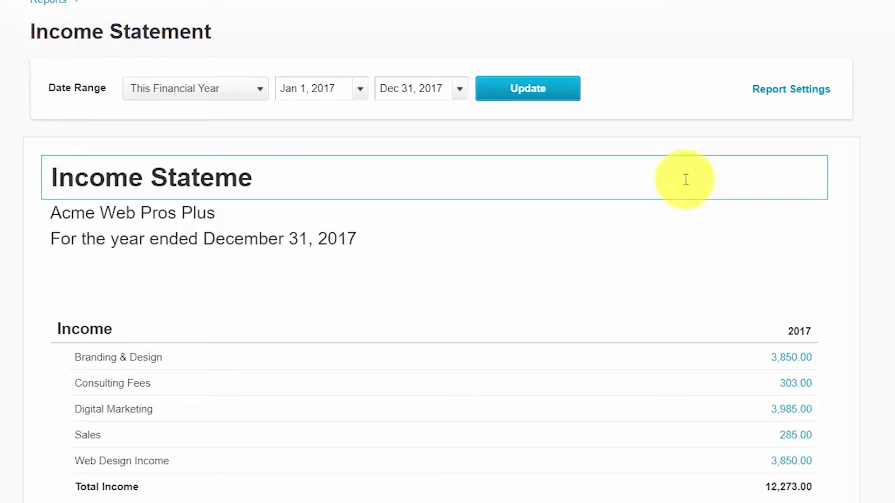
key("BackSpace")
key("BackSpace")
key("BackSpace")
key("BackSpace")
key("BackSpace")
key("BackSpace")
key("BackSpace")
key("BackSpace")
key("BackSpace")
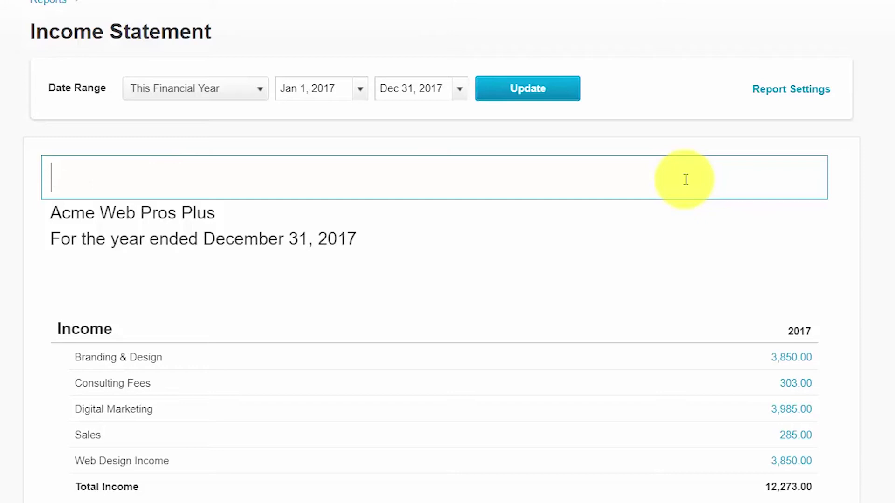
type("Profit and ")
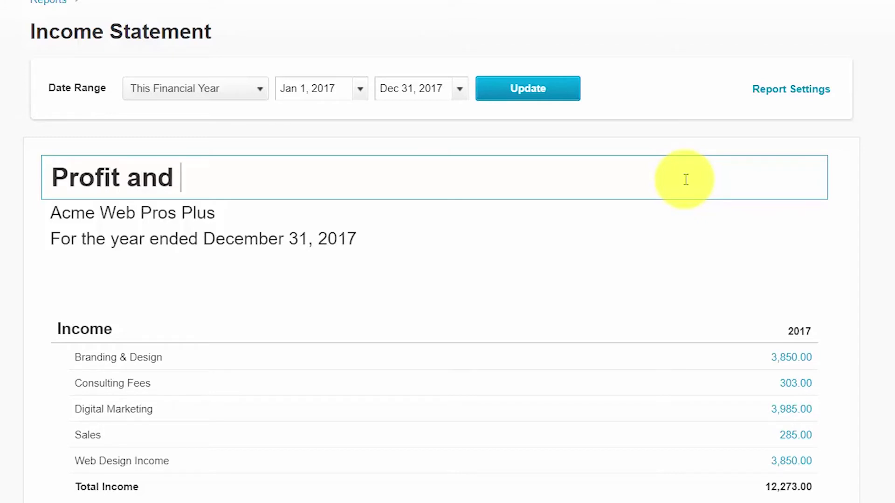
type("Loss")
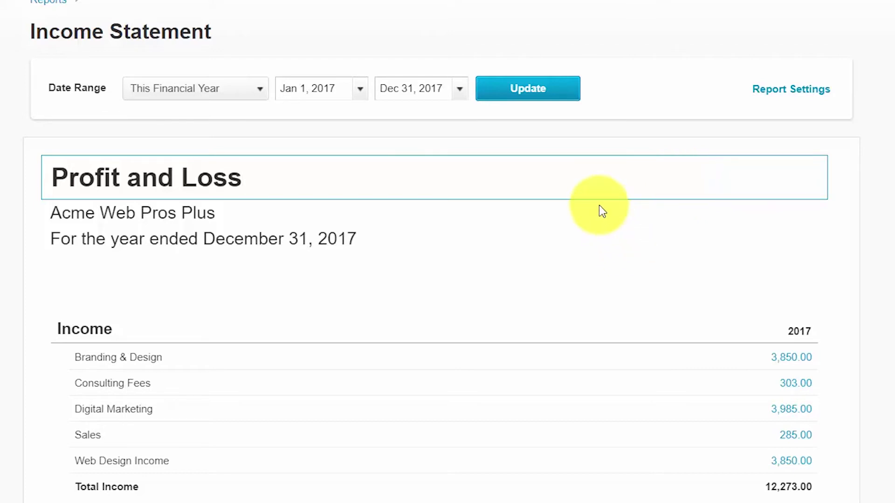
type(" Statement")
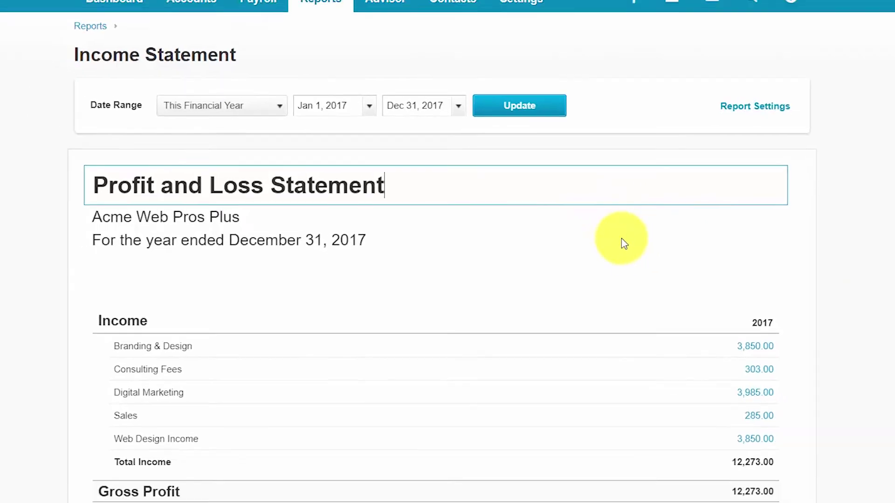
left_click(876, 279)
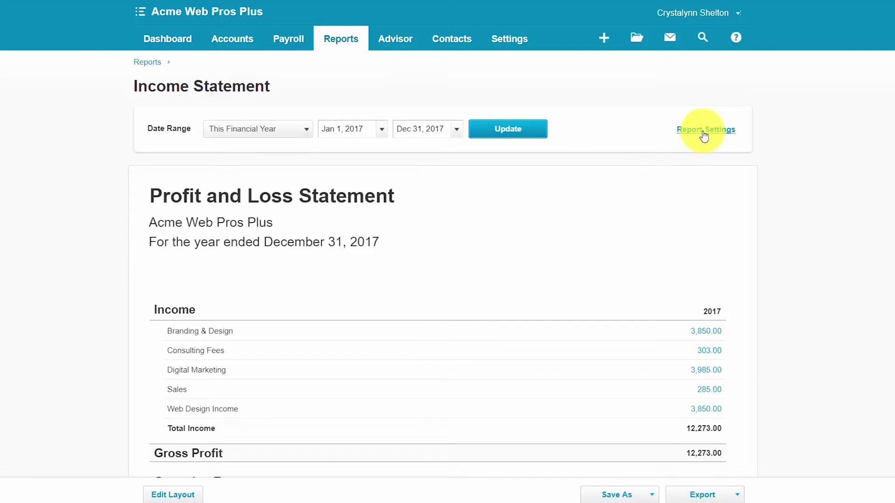
In Report Settings, set Compare with to 1 previous period
left_click(704, 133)
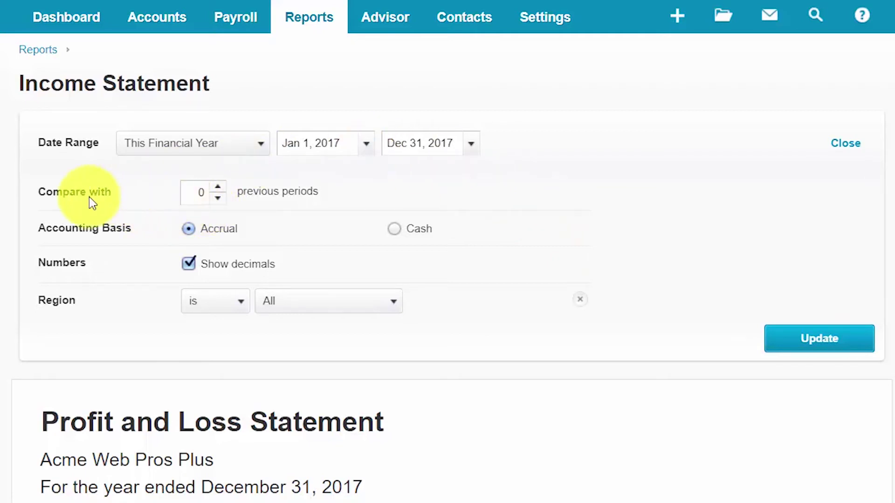
left_click(41, 195)
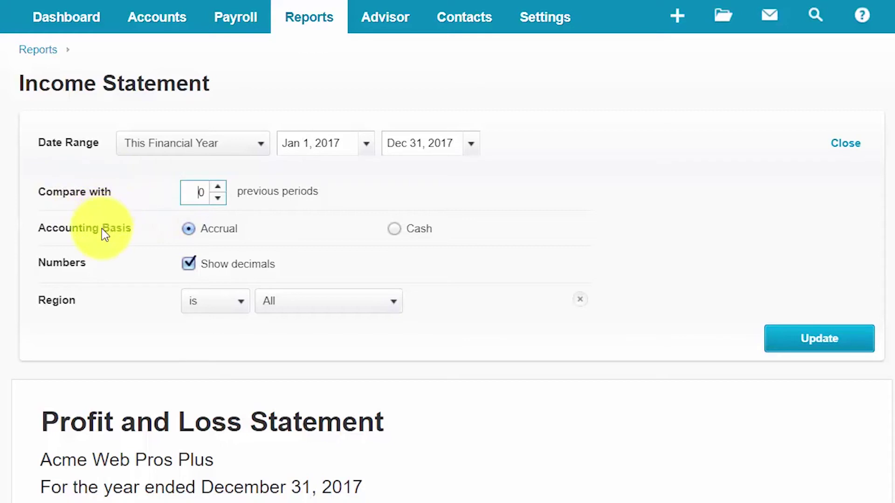
left_click(102, 231)
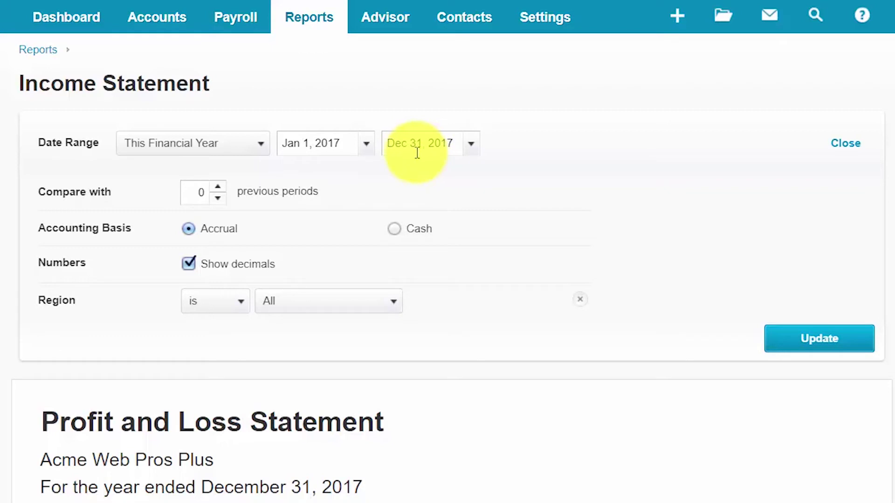
left_click(222, 187)
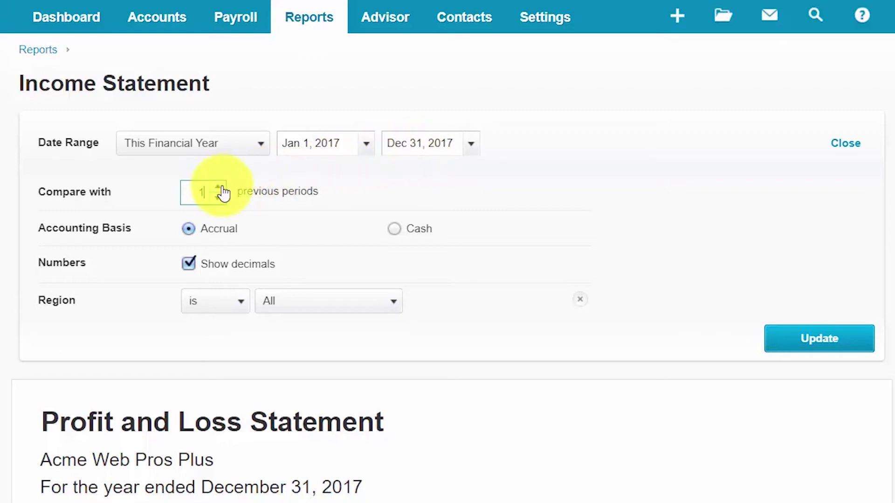
left_click(205, 199)
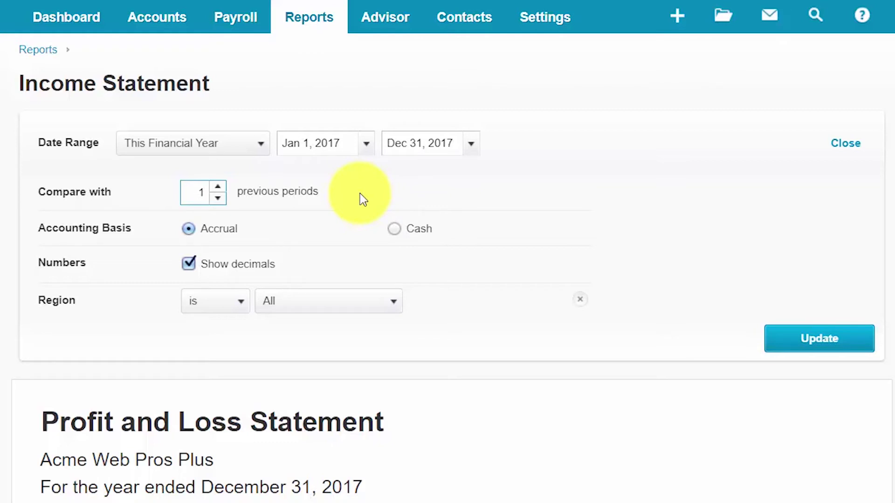
left_click(134, 229)
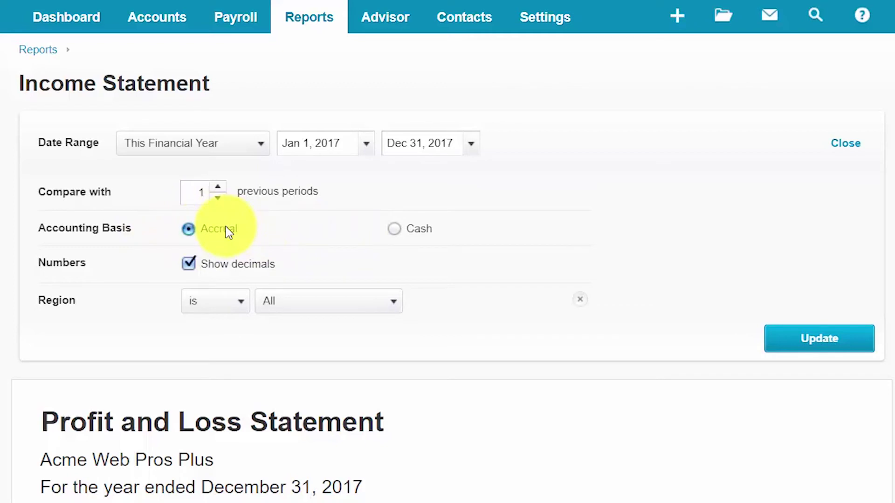
Switch the accounting basis to cash, then back to accrual
left_click(395, 231)
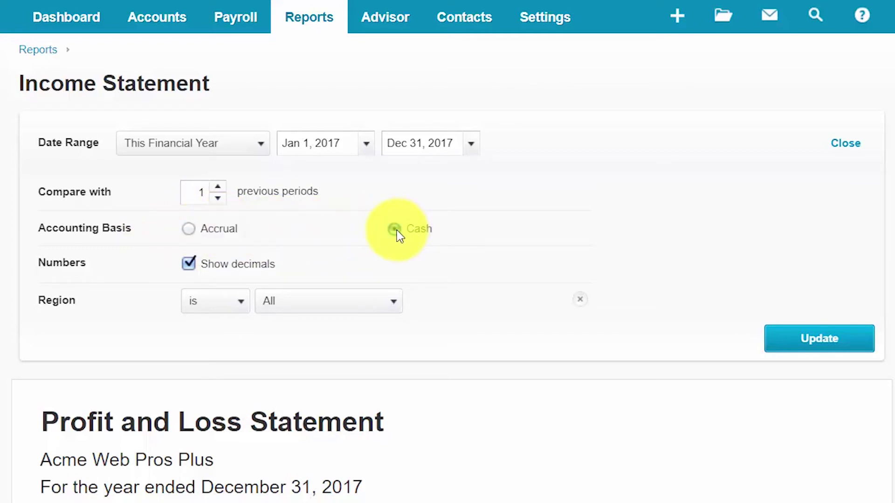
left_click(188, 230)
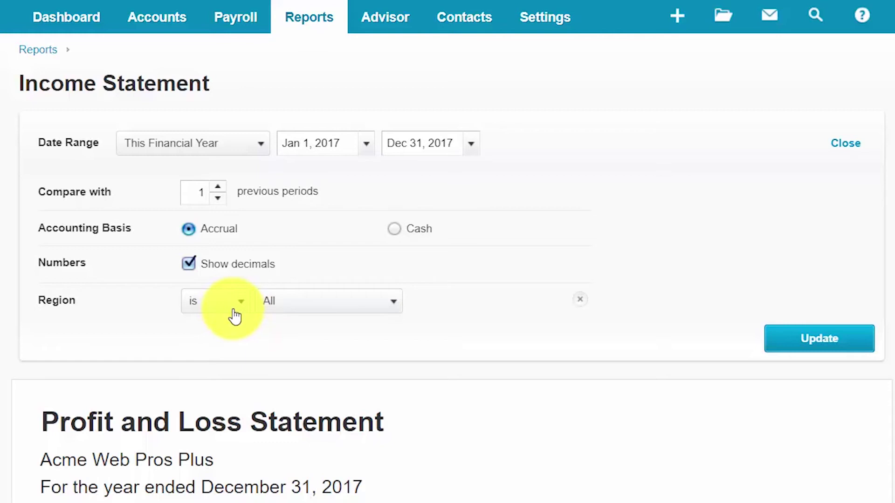
scroll(303, 279, "down", 2)
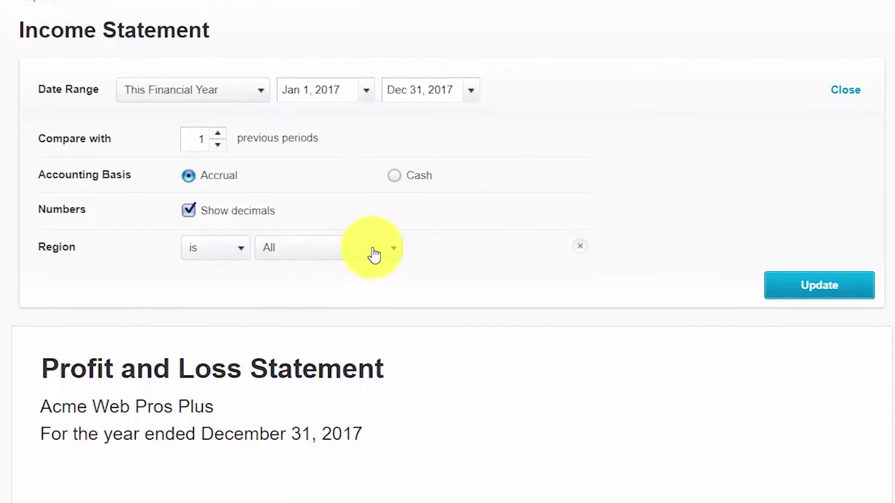
Filter Region to South and West, then revert the filter to All regions
left_click(396, 213)
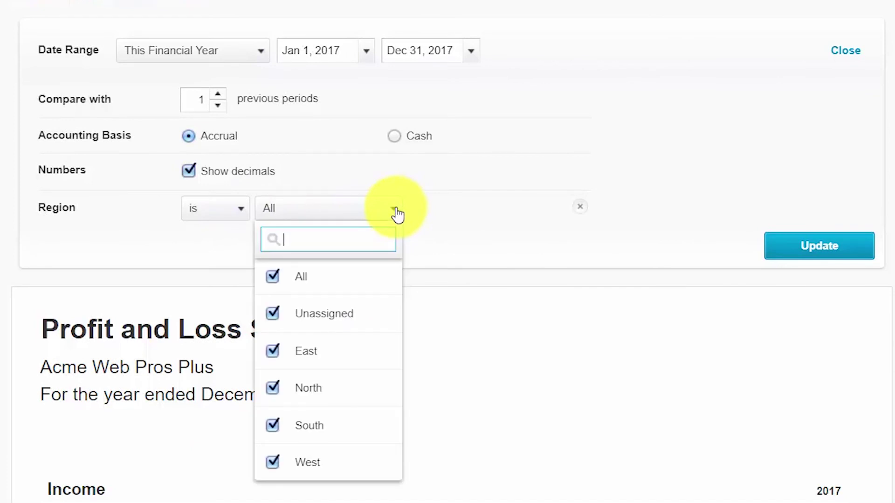
left_click(279, 279)
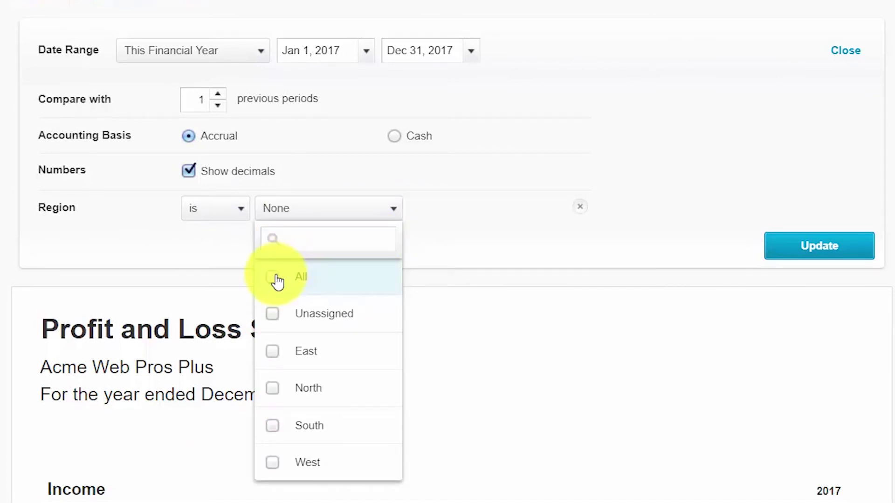
left_click(274, 425)
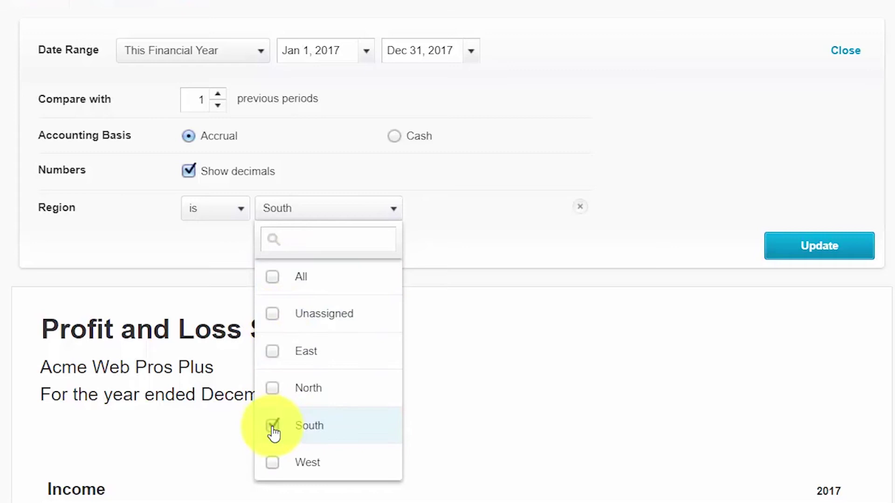
left_click(277, 465)
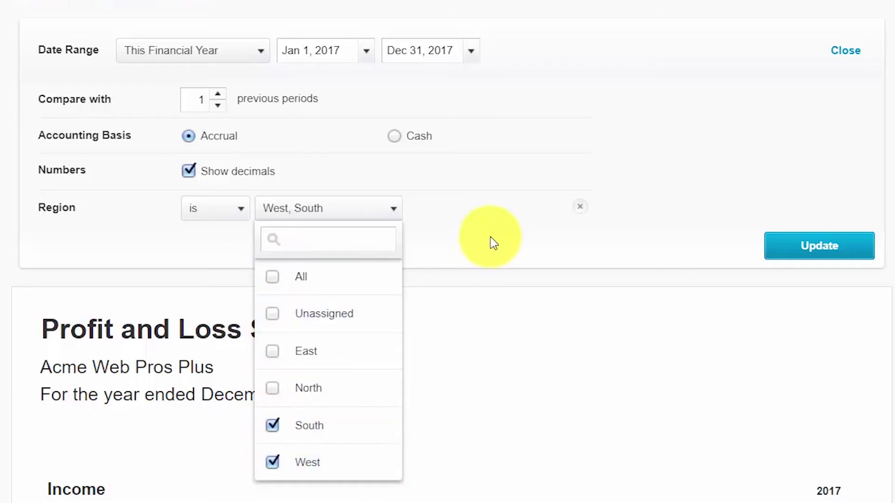
scroll(508, 244, "up", 2)
scroll(509, 315, "up", 1)
left_click(376, 312)
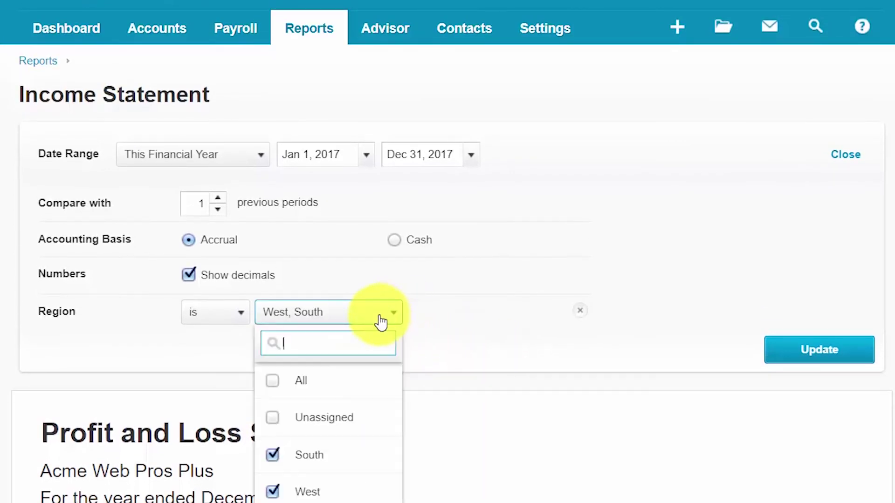
left_click(288, 381)
left_click(462, 362)
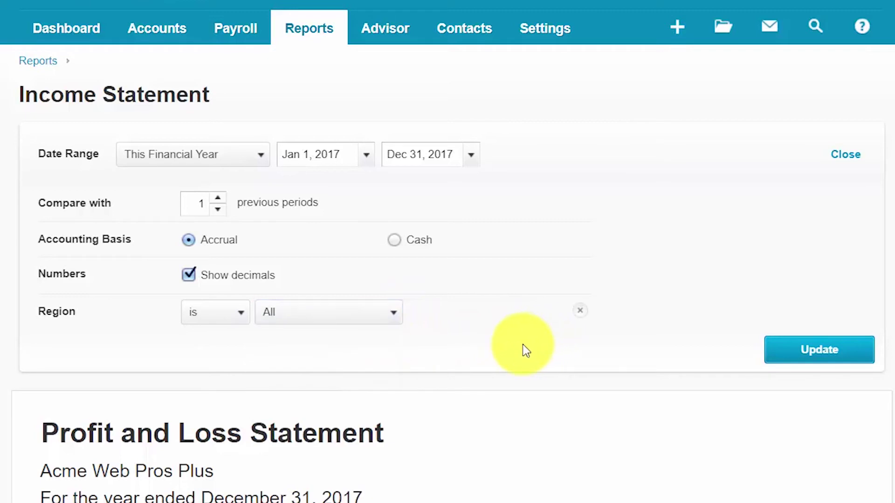
Update the report and review the side-by-side 2017 and 2016 columns
left_click(832, 361)
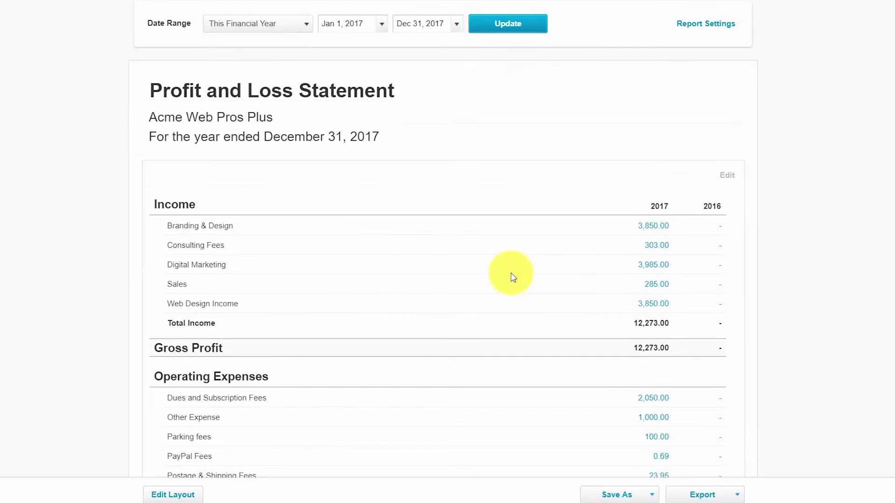
scroll(513, 277, "down", 2)
scroll(512, 277, "down", 1)
scroll(512, 278, "up", 3)
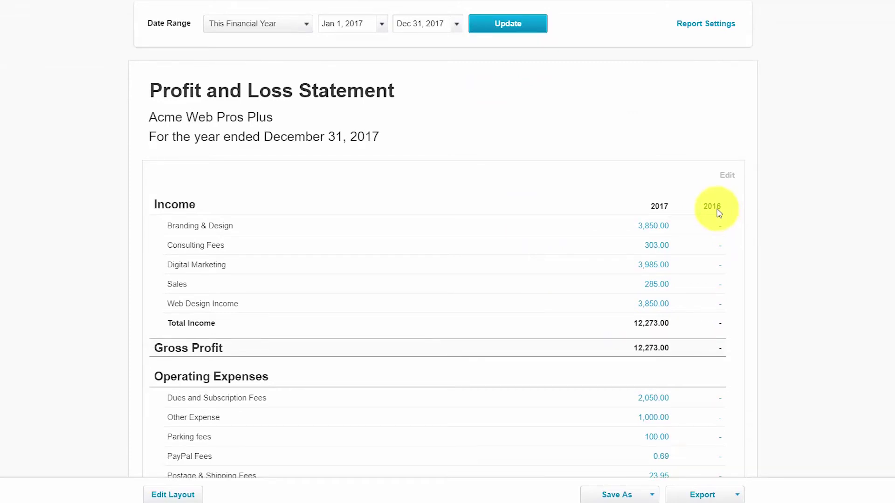
scroll(449, 344, "down", 1)
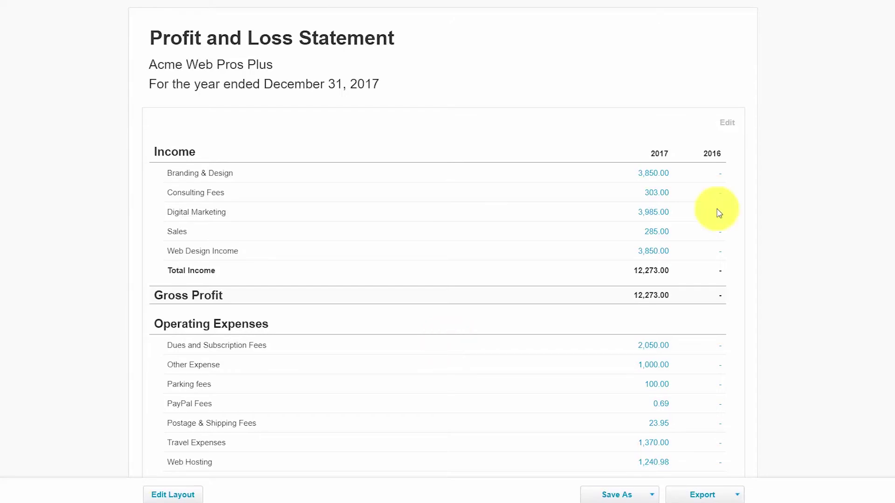
Change the report period to Last Month, June 2017, and update
scroll(764, 163, "up", 4)
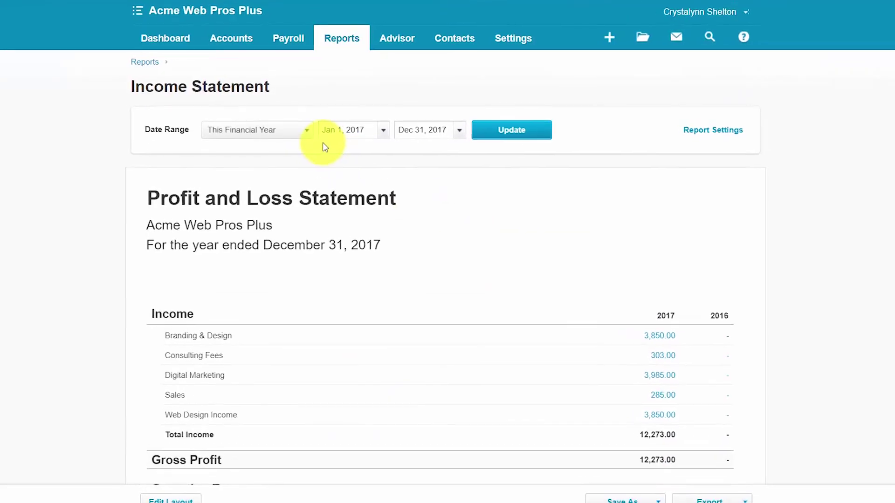
left_click(306, 130)
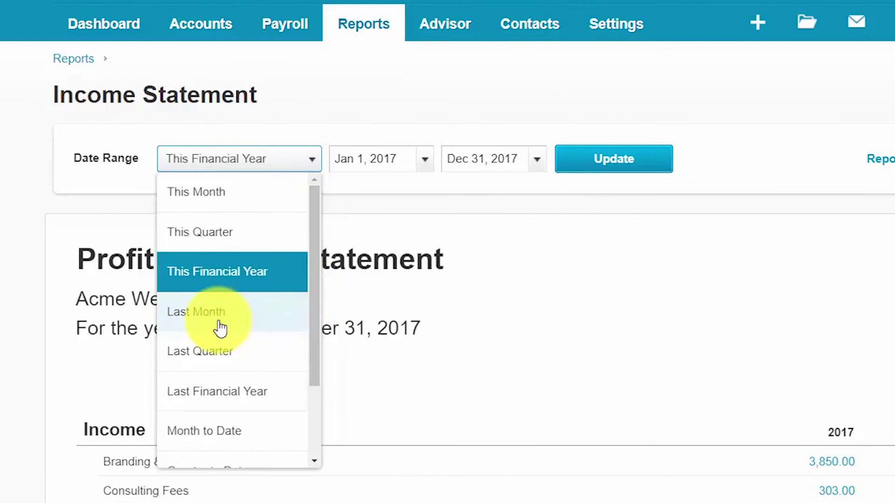
left_click(219, 308)
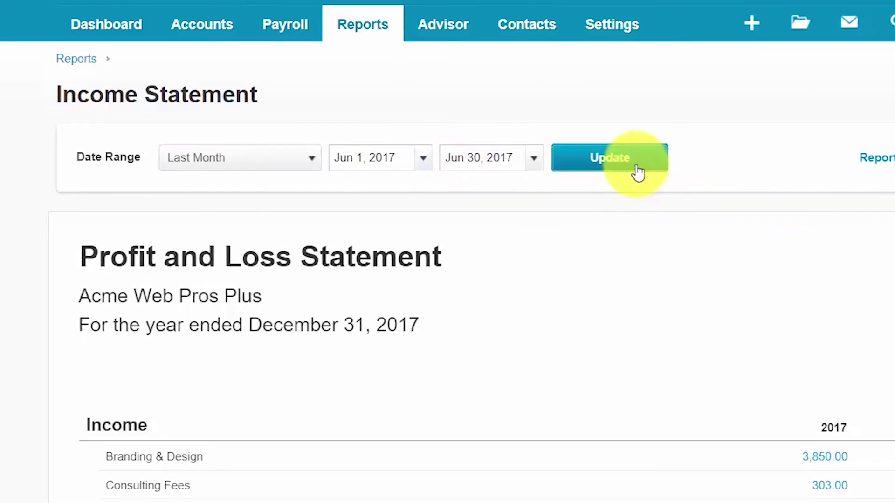
left_click(635, 172)
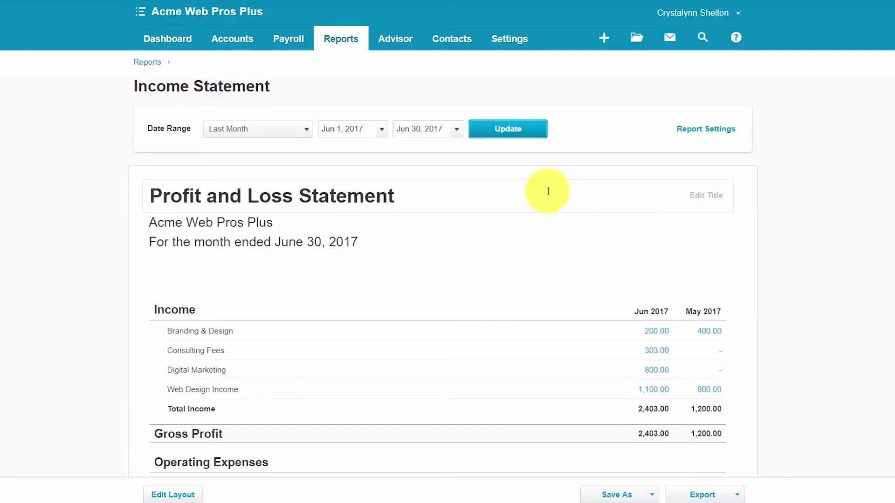
Set 5 comparison periods and cash basis in Report Settings, then update
left_click(716, 130)
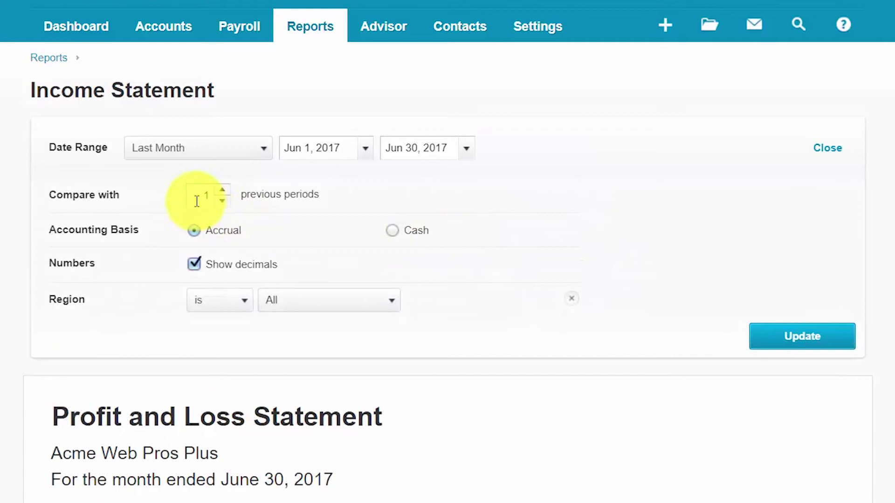
left_click(223, 200)
double_click(222, 191)
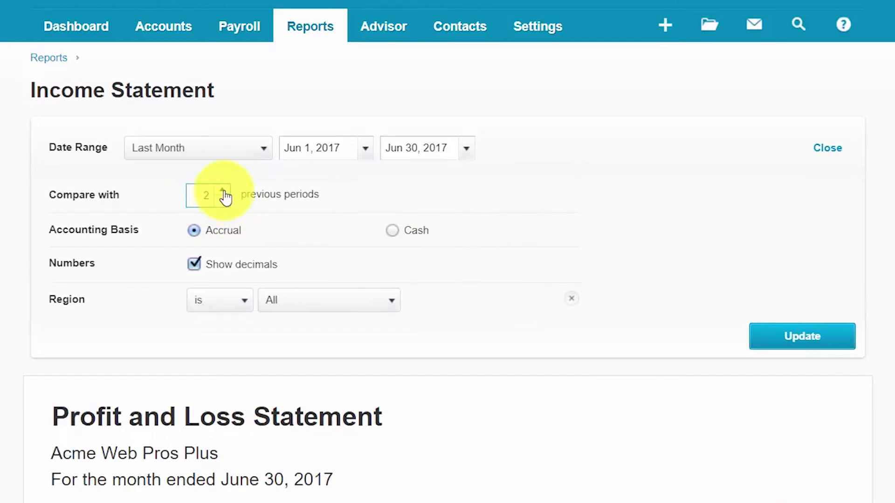
double_click(222, 191)
left_click(223, 191)
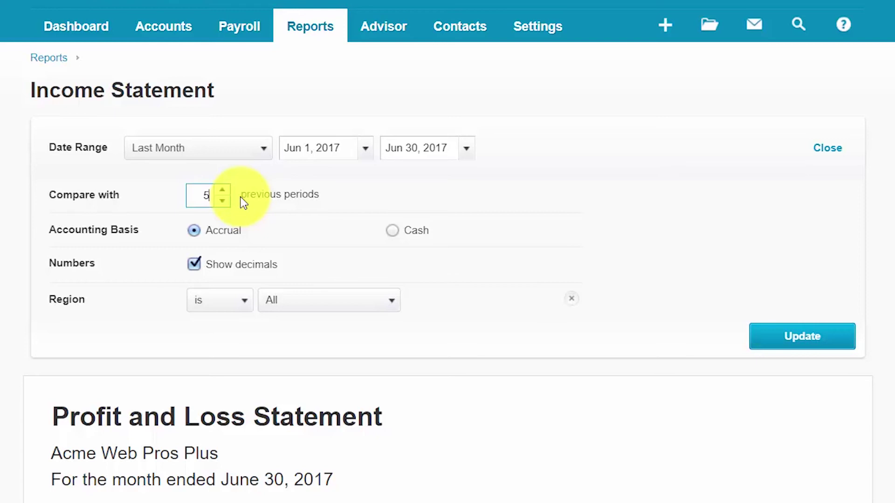
double_click(201, 195)
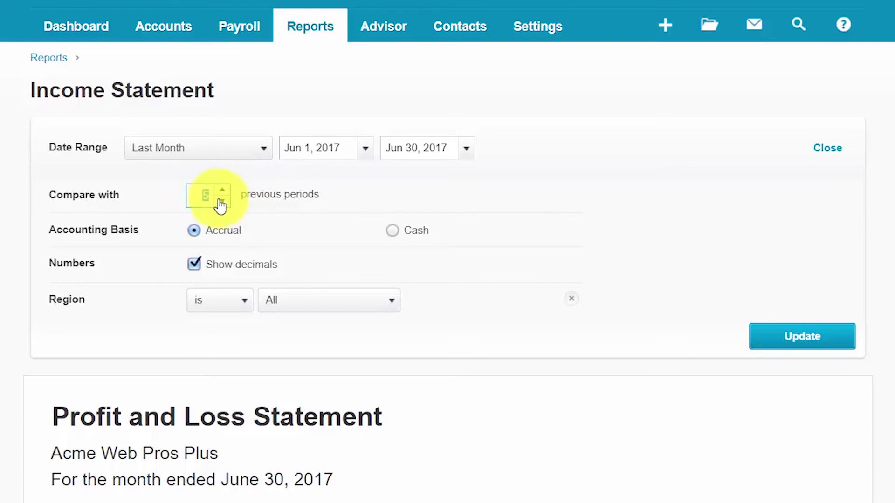
left_click(201, 194)
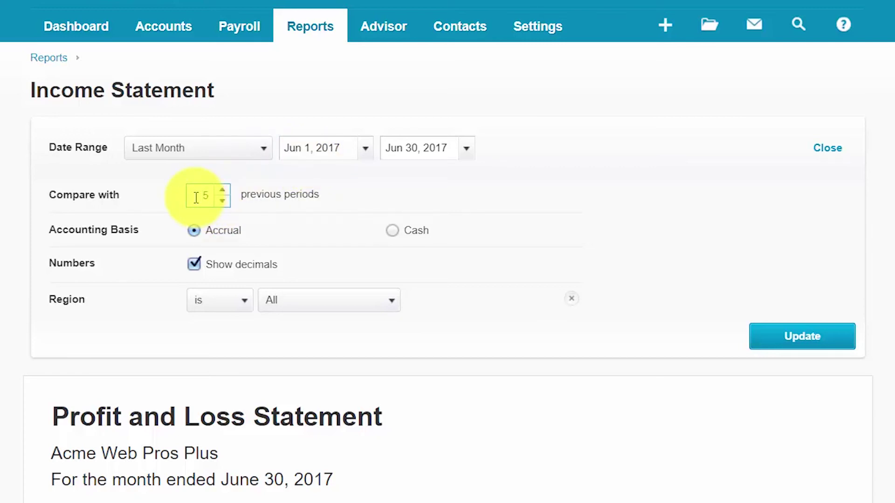
left_click(391, 232)
scroll(429, 261, "down", 2)
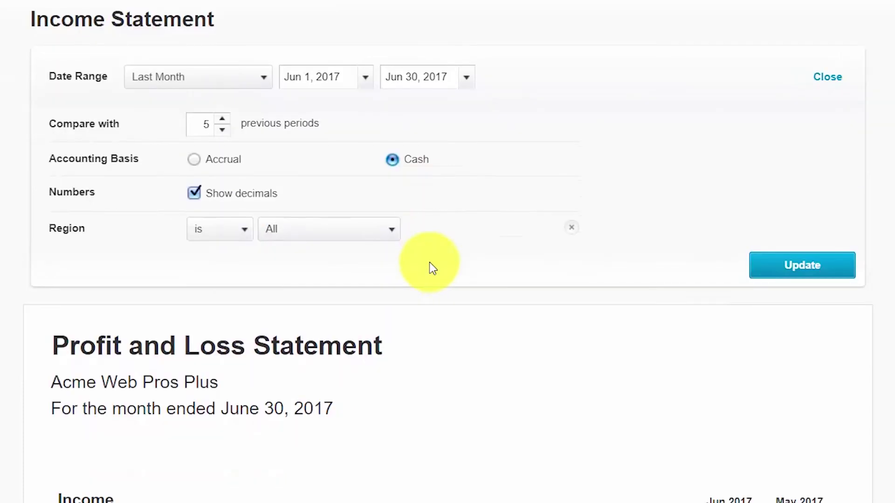
scroll(429, 262, "down", 2)
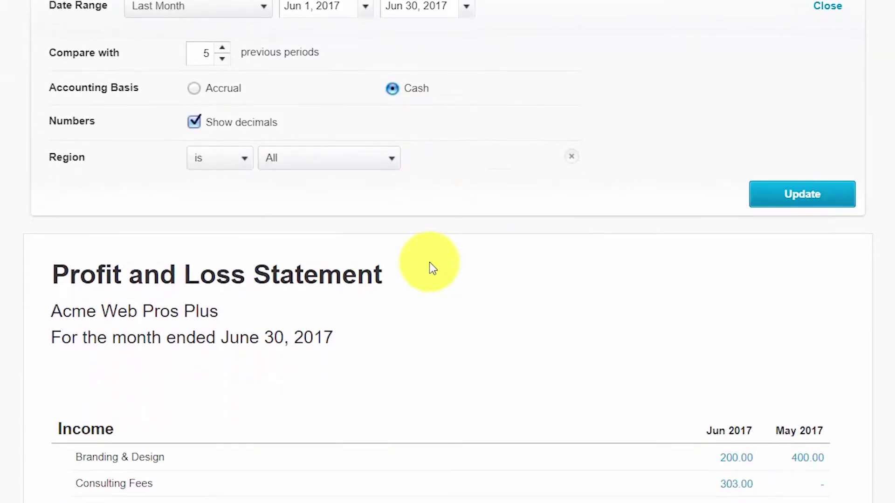
left_click(800, 197)
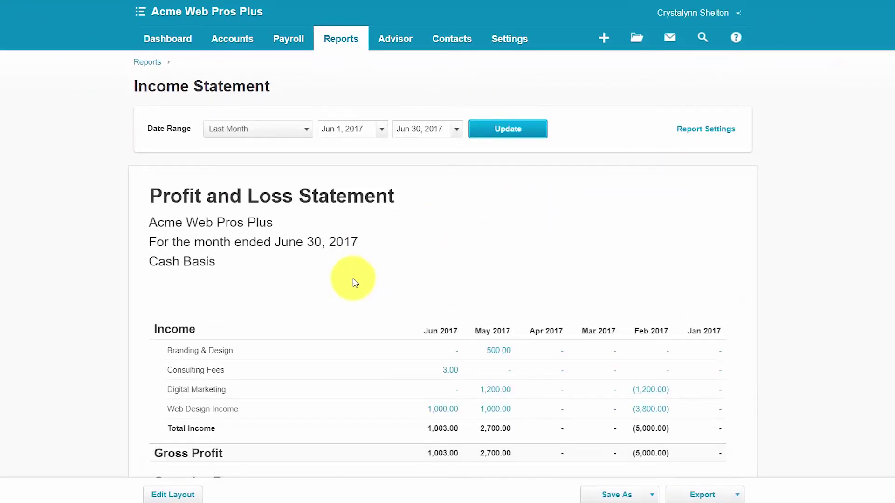
scroll(355, 326, "down", 3)
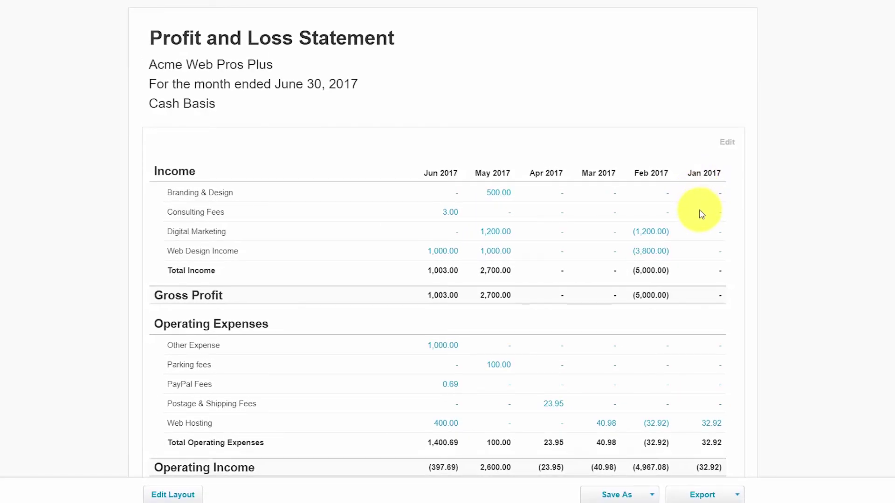
scroll(699, 205, "down", 2)
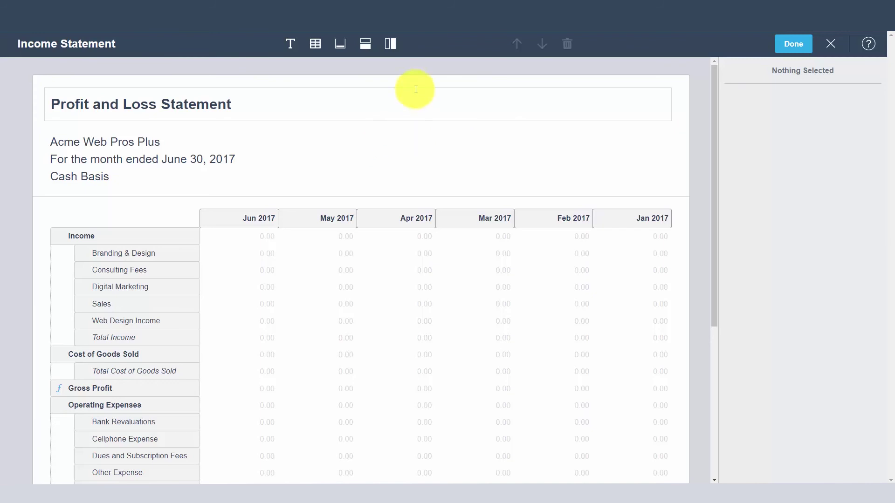
Show the column types available to add: Date, Formula, Notes, Region
left_click(390, 48)
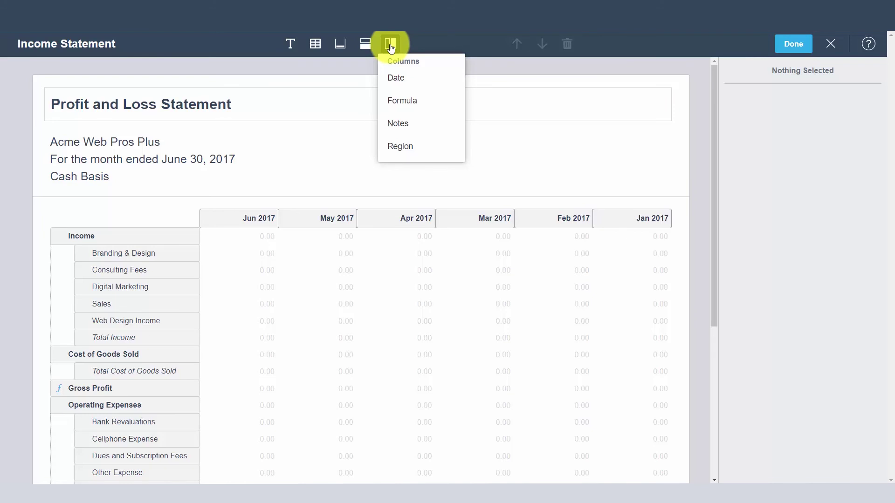
Add a formula column and build Jan 2017 + Feb 2017 + Mar 2017 + in it
left_click(409, 101)
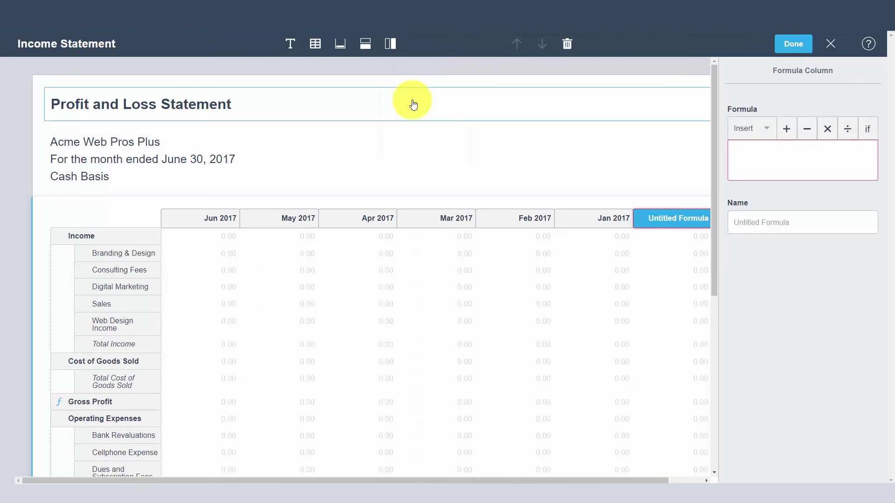
left_click(767, 155)
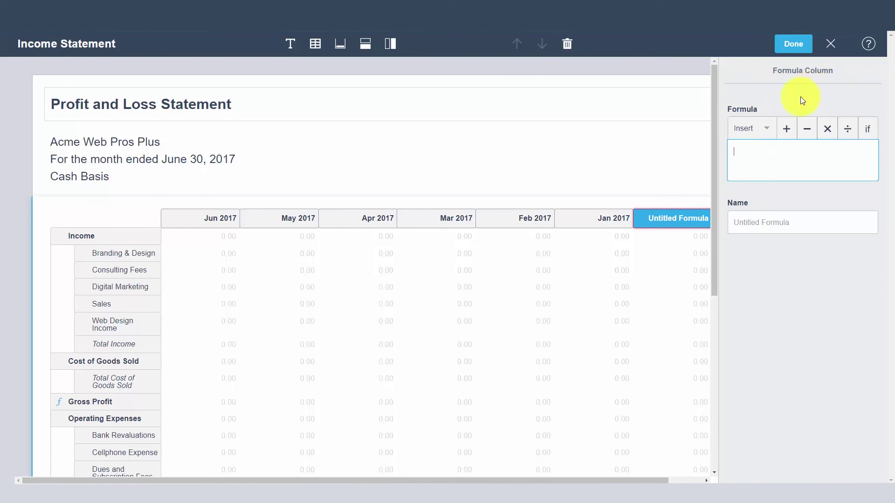
left_click(766, 128)
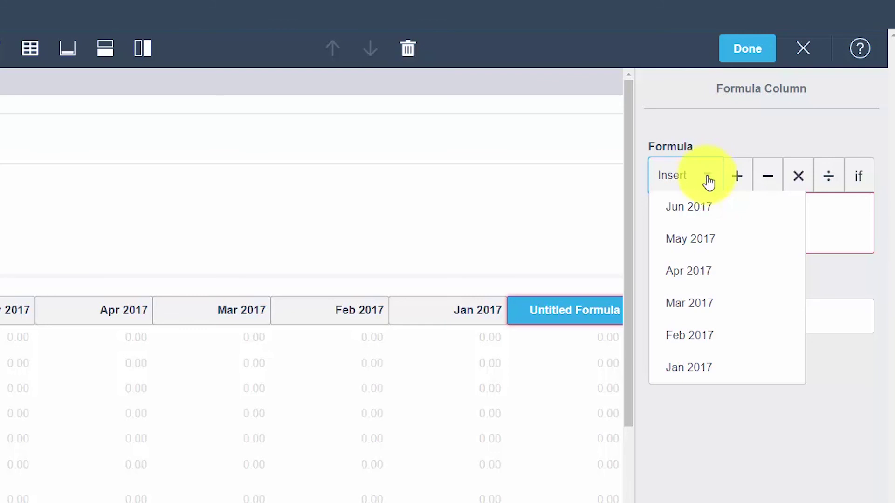
left_click(708, 370)
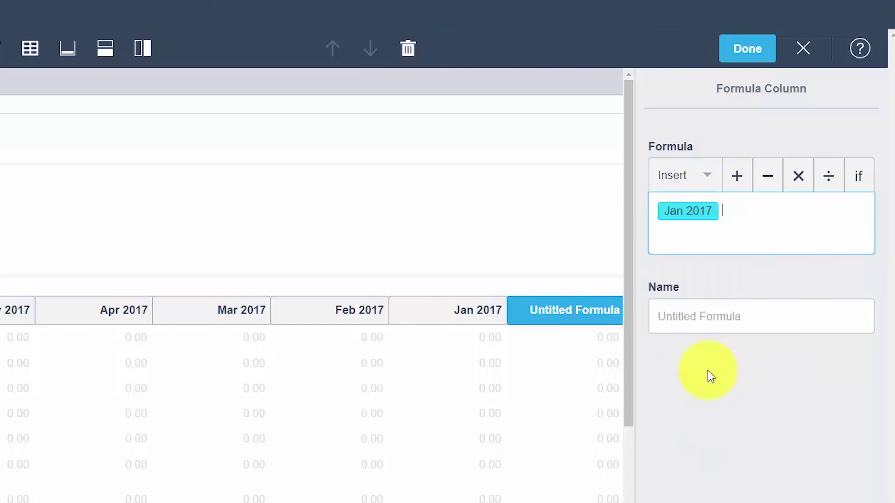
left_click(737, 184)
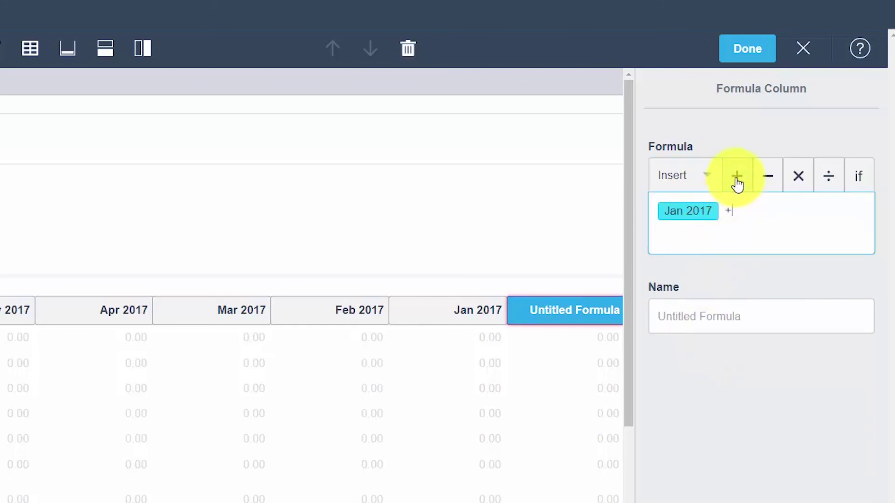
left_click(706, 181)
left_click(694, 336)
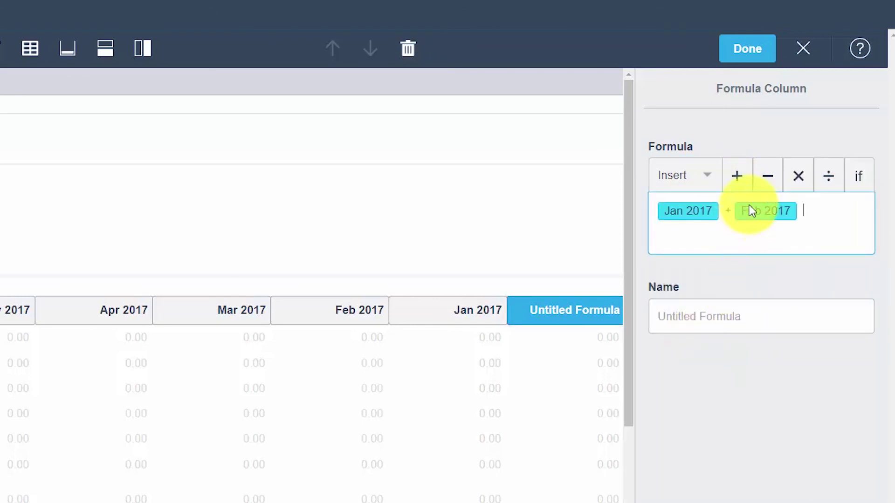
left_click(740, 178)
left_click(707, 179)
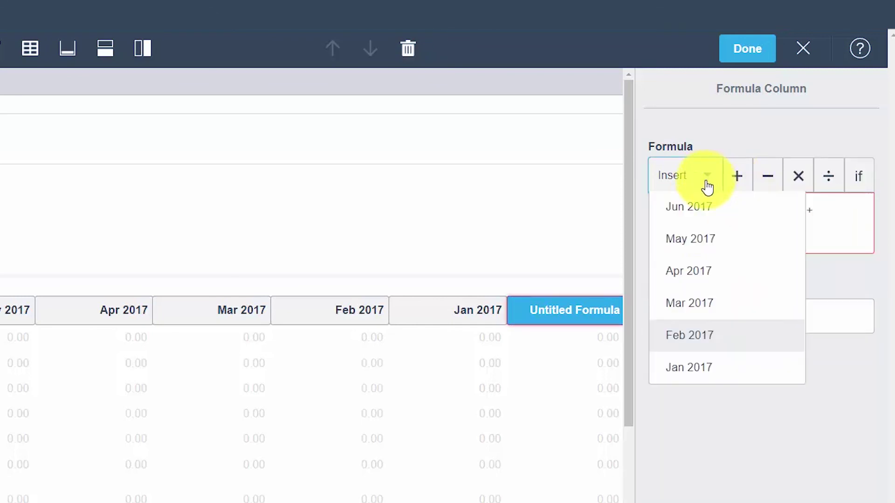
left_click(689, 304)
left_click(737, 179)
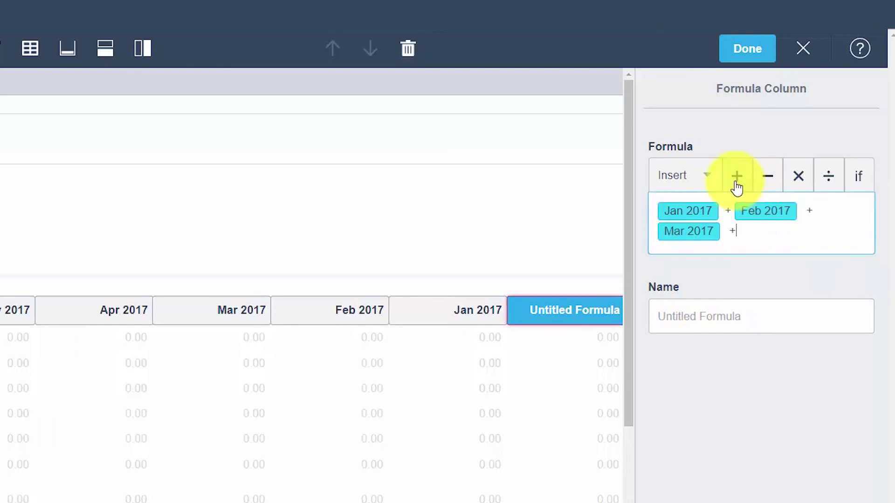
Complete the formula with Apr, May and Jun 2017 and name the column Total
left_click(709, 181)
left_click(670, 271)
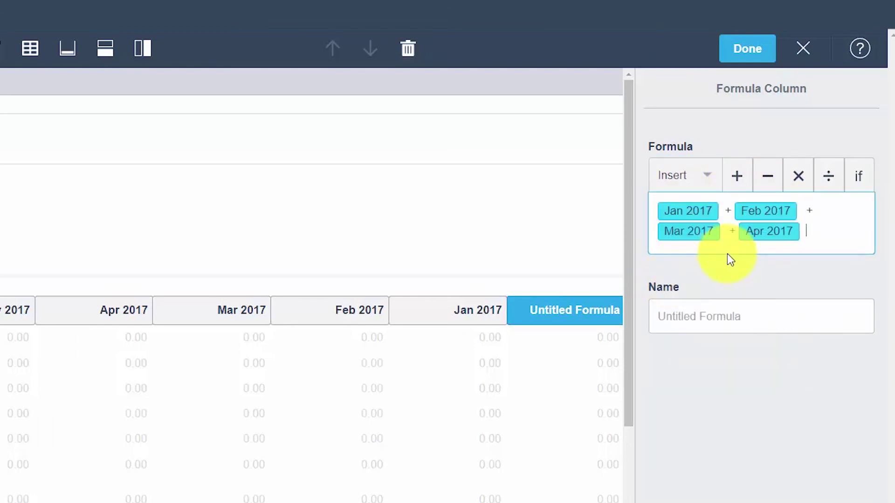
left_click(732, 182)
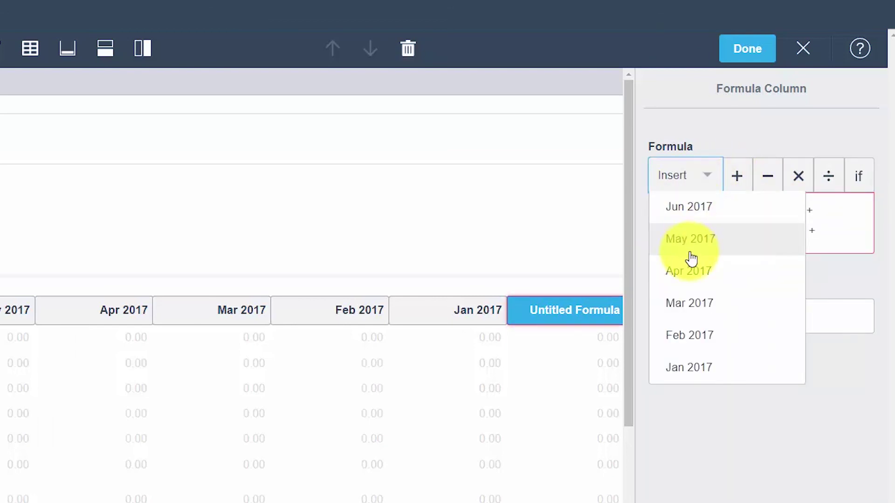
left_click(686, 243)
left_click(737, 181)
left_click(706, 181)
left_click(694, 208)
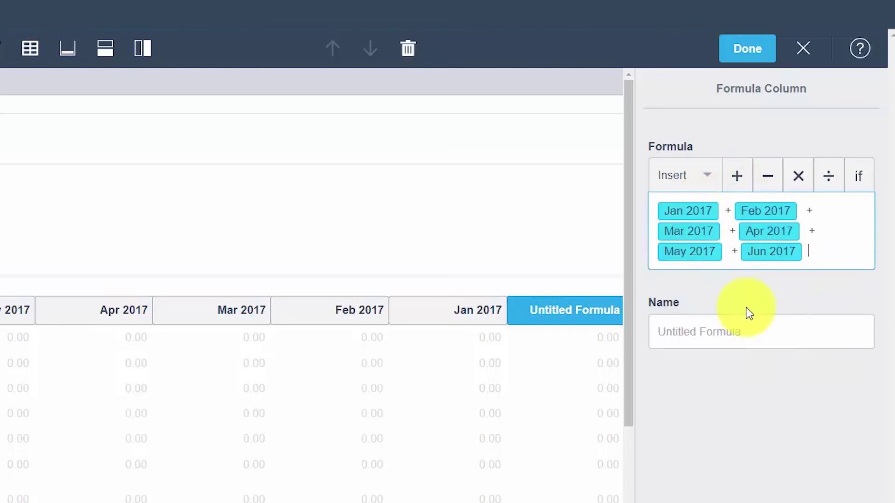
left_click(687, 336)
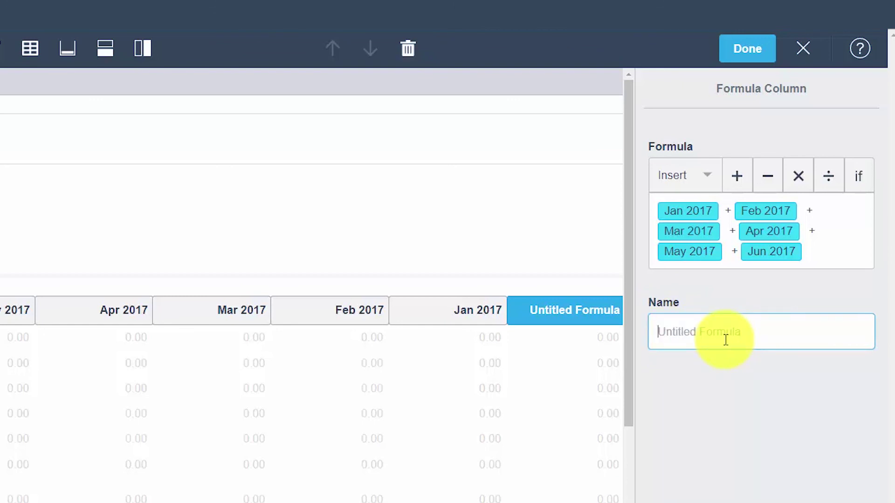
type("Total")
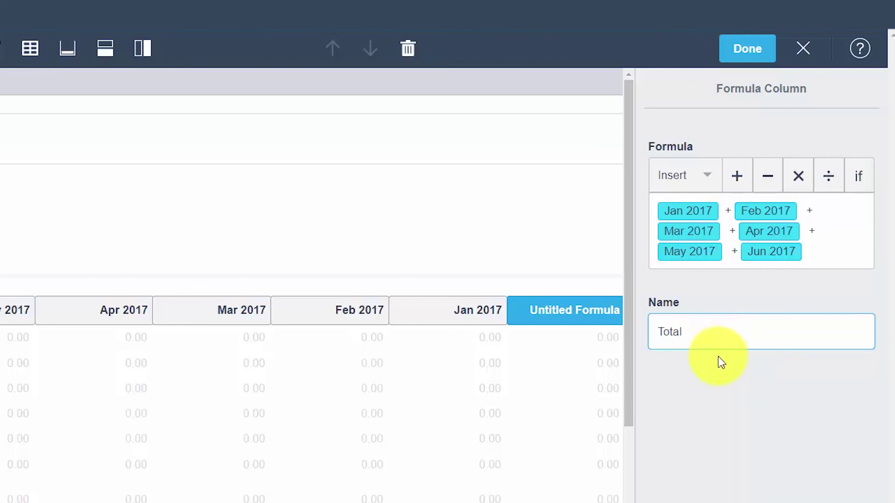
Apply the edited layout and review the Total column showing six-month net income of (2,862.62)
left_click(754, 55)
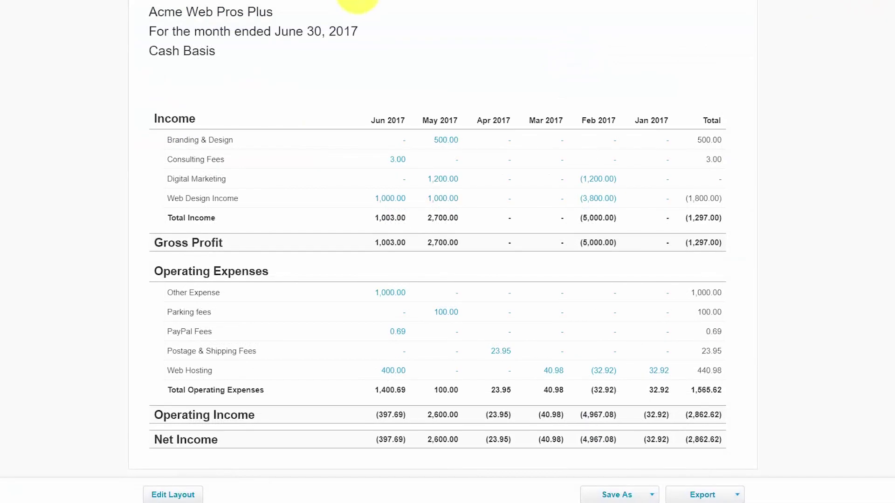
mouse_move(720, 133)
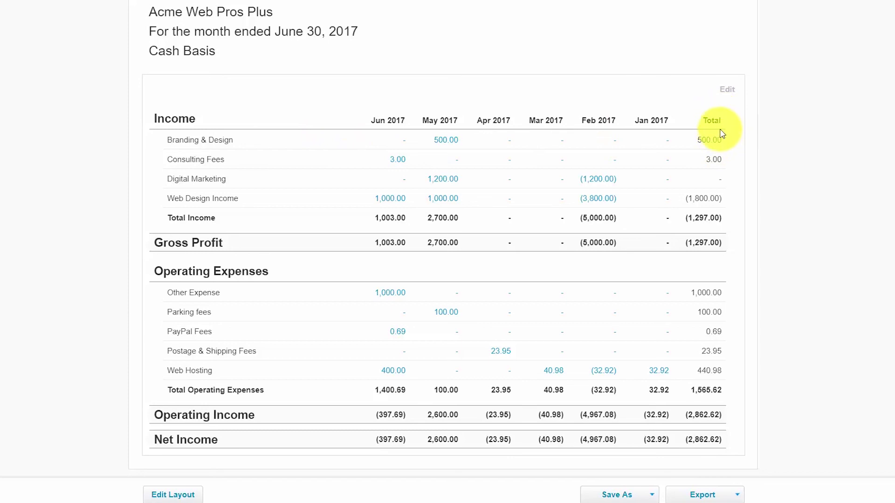
scroll(722, 134, "down", 1)
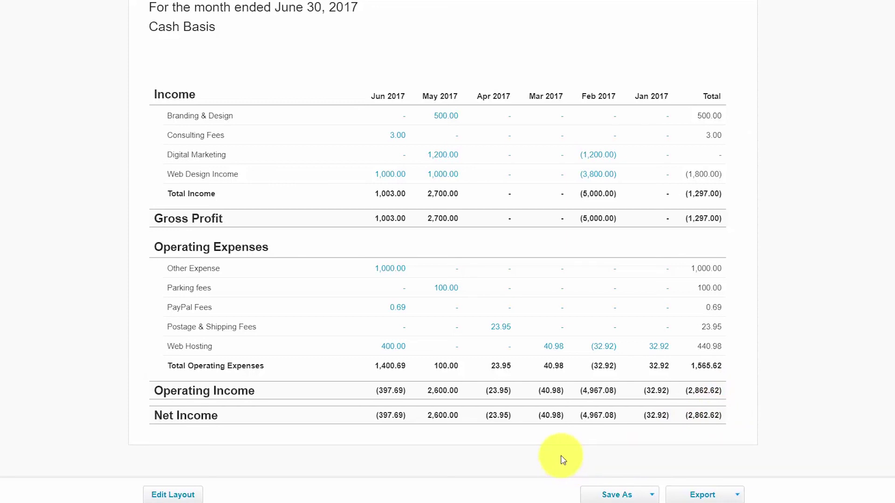
scroll(513, 420, "up", 5)
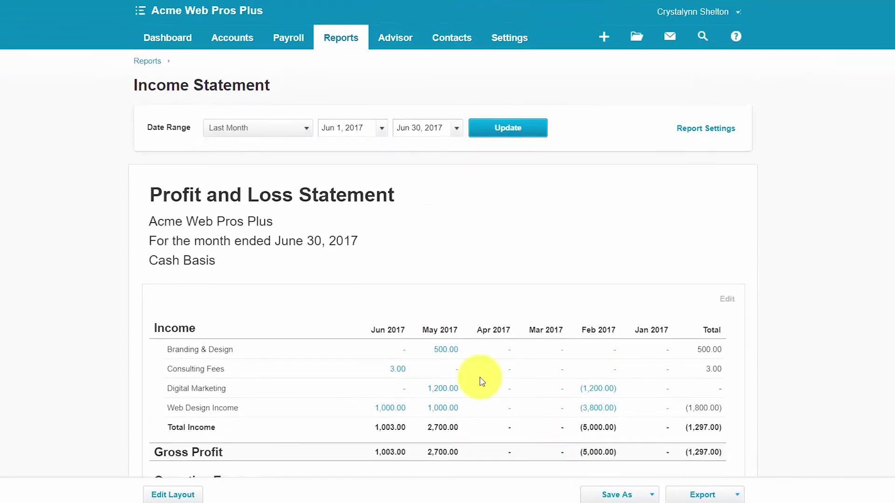
Return to the Acme Web Pros Plus dashboard with its bank balances, invoices and bills
left_click(154, 48)
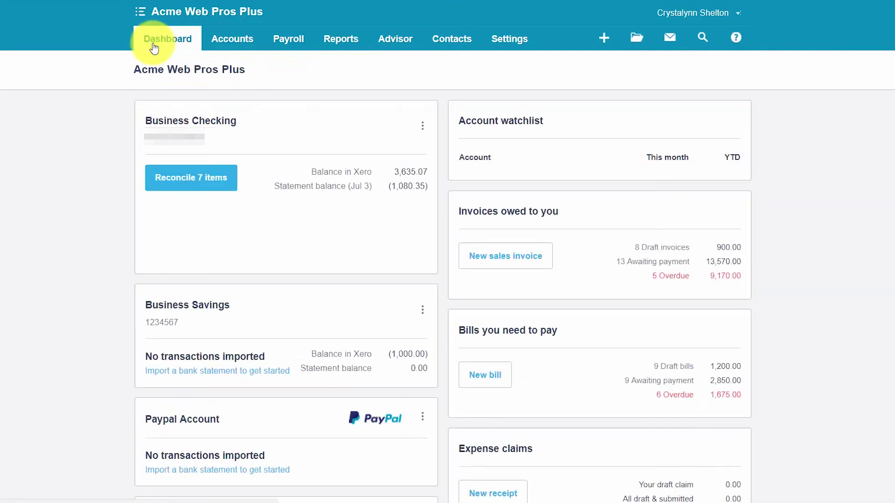